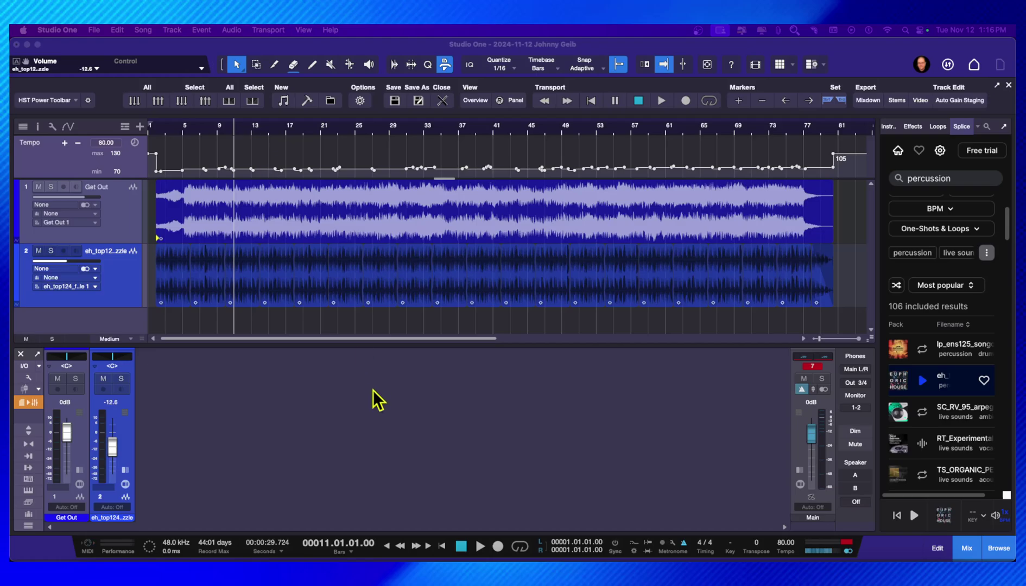
# Step: During playback, set track 2's fader to -6.5 dB and reset Get Out to 0 dB
pyautogui.click(377, 440)
pyautogui.press('space')
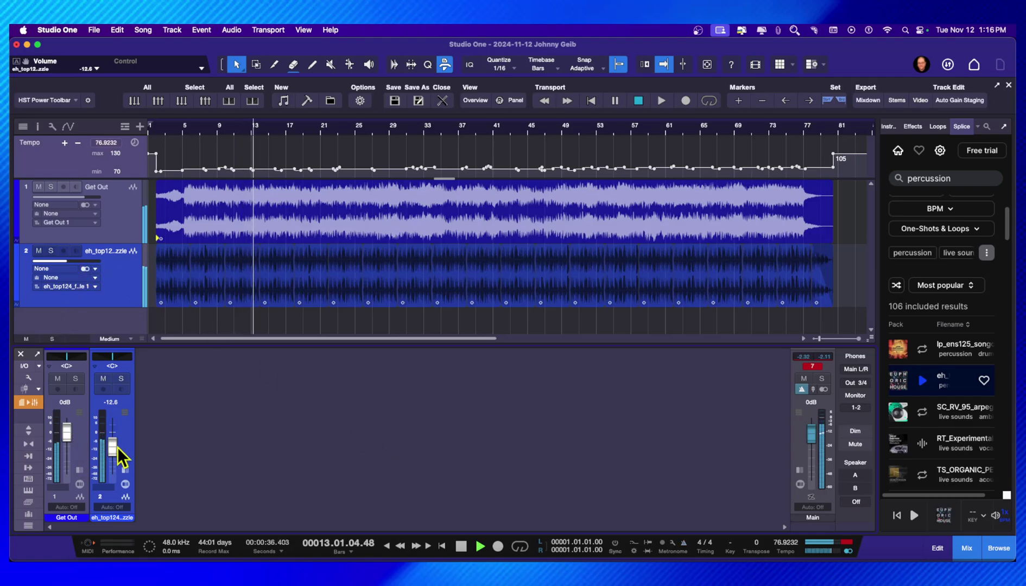
pyautogui.moveTo(112, 448); pyautogui.dragTo(68, 459)
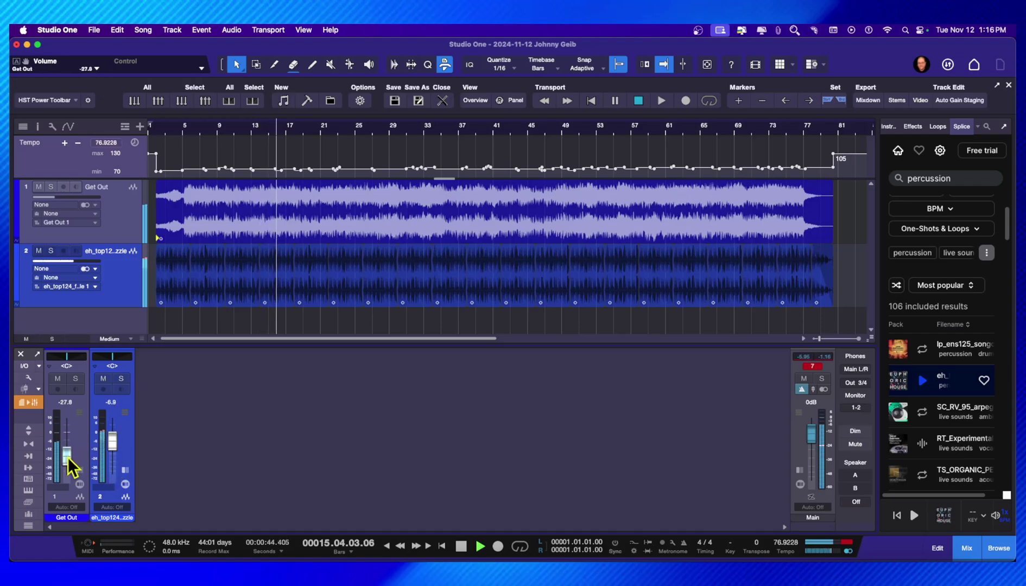
pyautogui.keyDown('alt'); pyautogui.click(67, 457); pyautogui.keyUp('alt')
pyautogui.moveTo(112, 445); pyautogui.dragTo(113, 442)
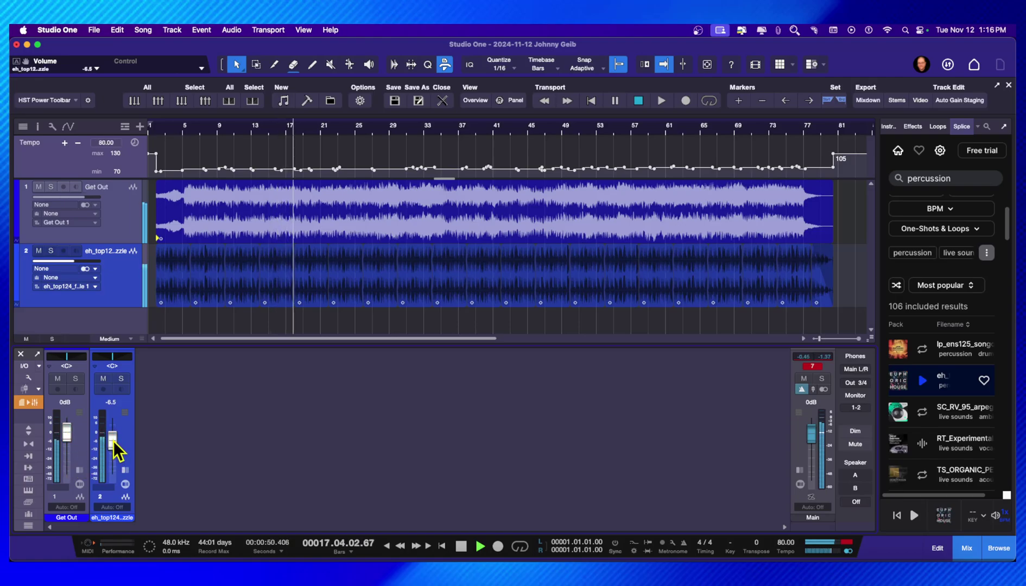
pyautogui.press('space')
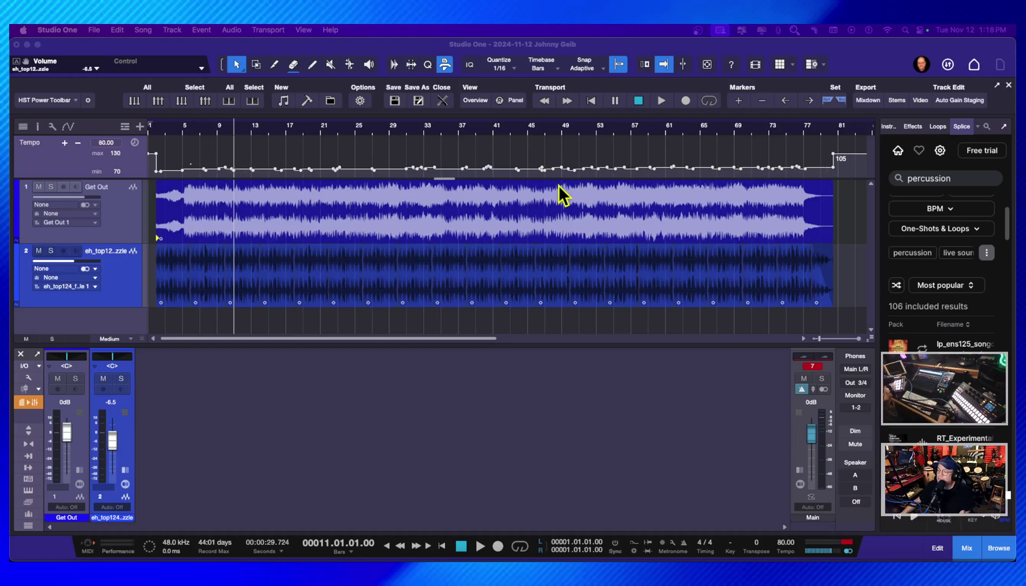
pyautogui.click(361, 209)
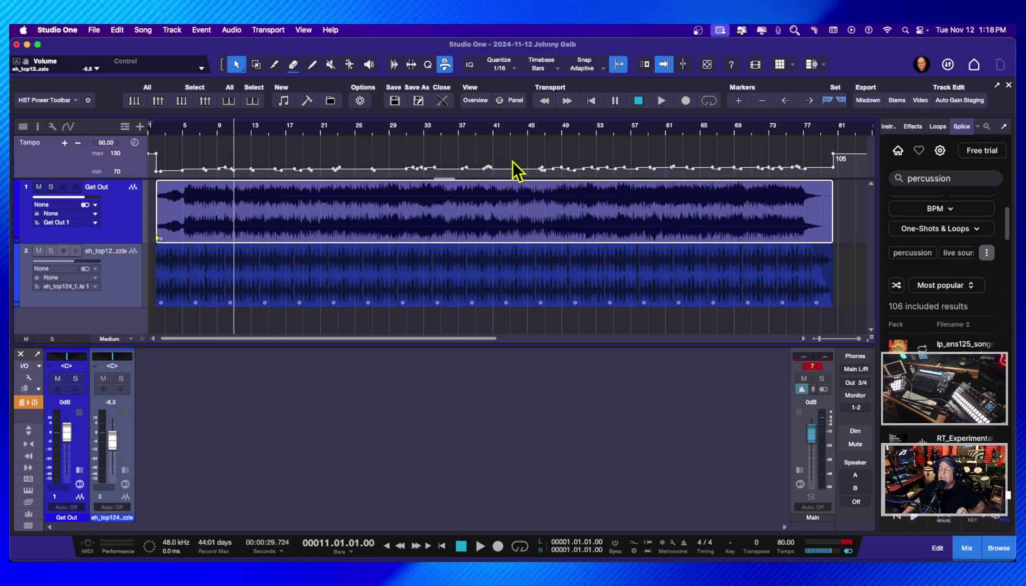
pyautogui.hscroll(1, 404, 168)
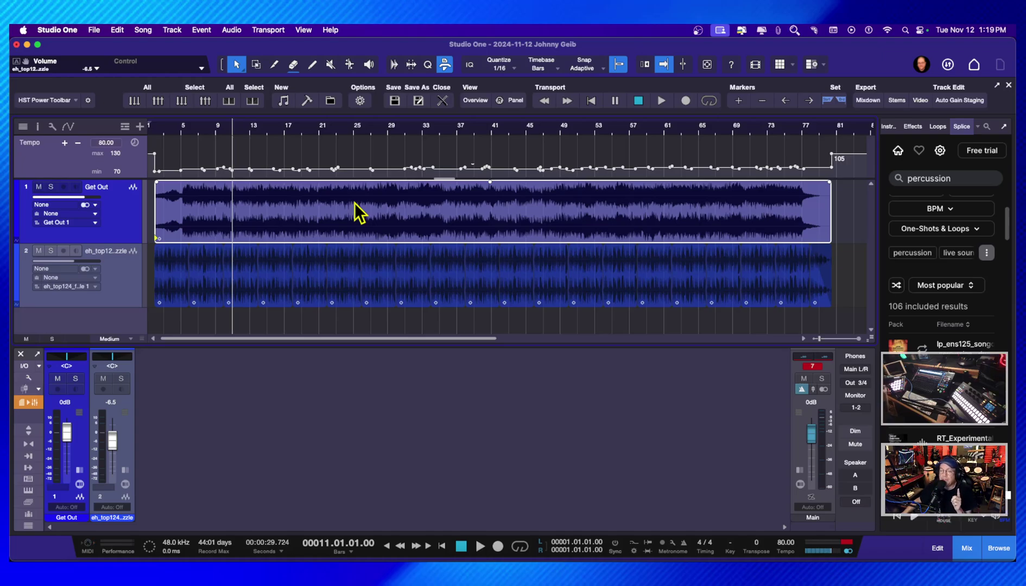
pyautogui.hscroll(-1, 411, 202)
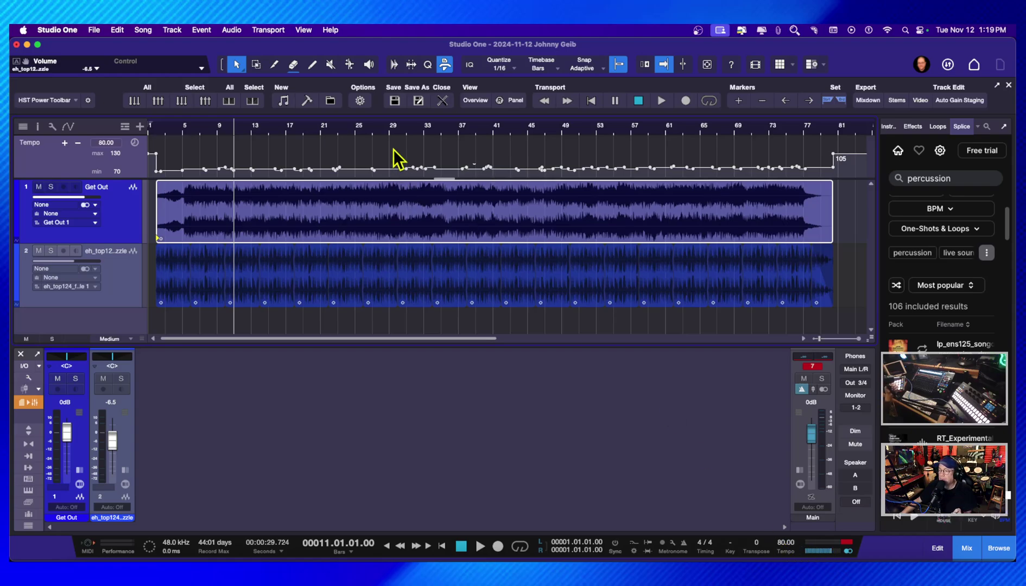
pyautogui.click(295, 131)
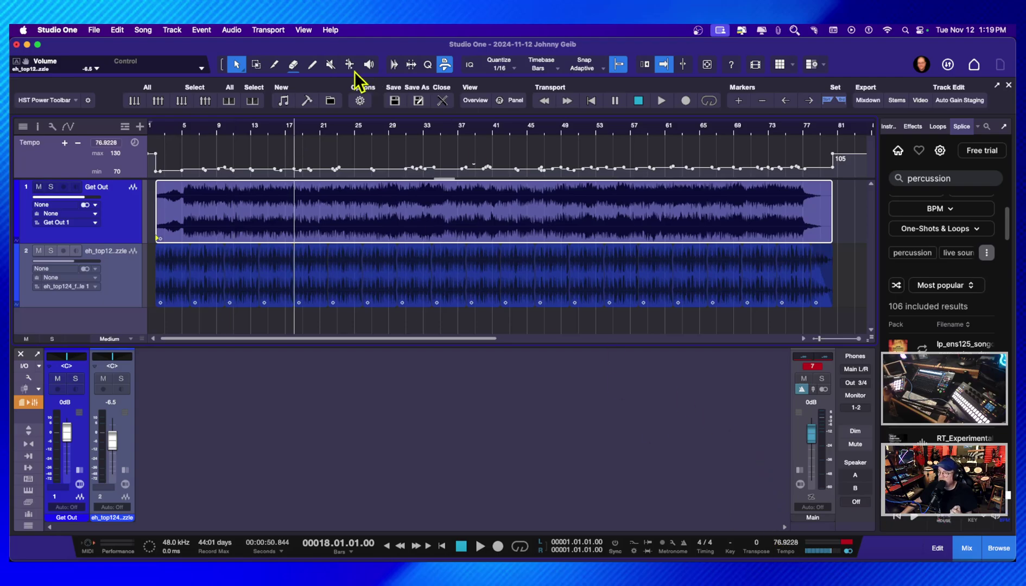
pyautogui.click(335, 131)
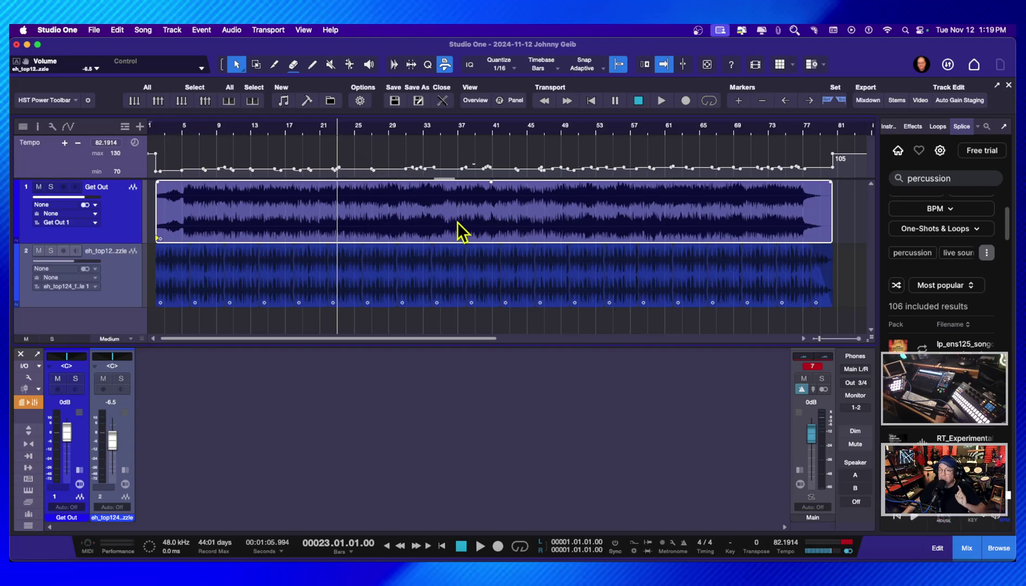
# Step: Save the song, then place the playback position at bar 24
pyautogui.click(394, 104)
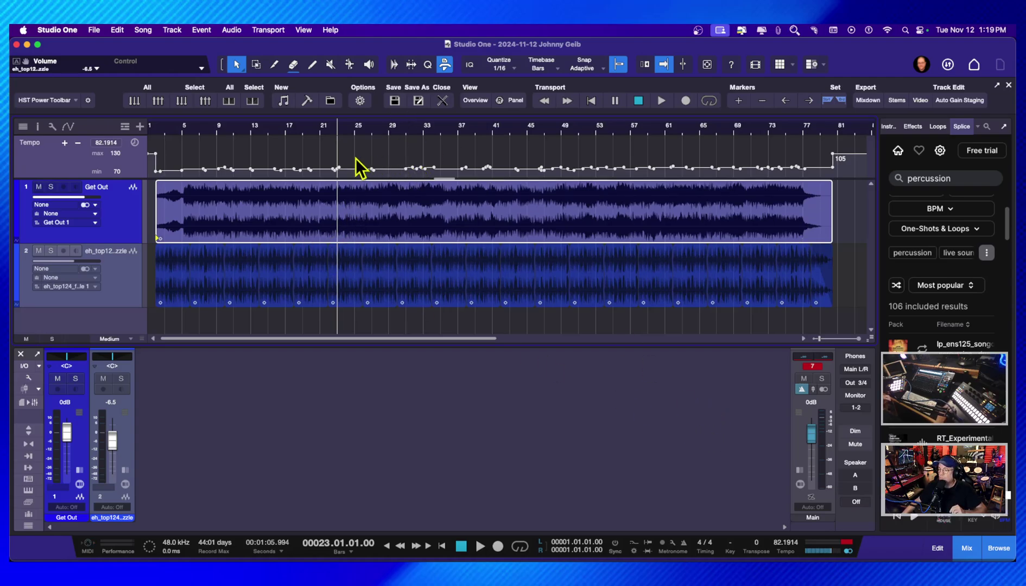
pyautogui.click(357, 130)
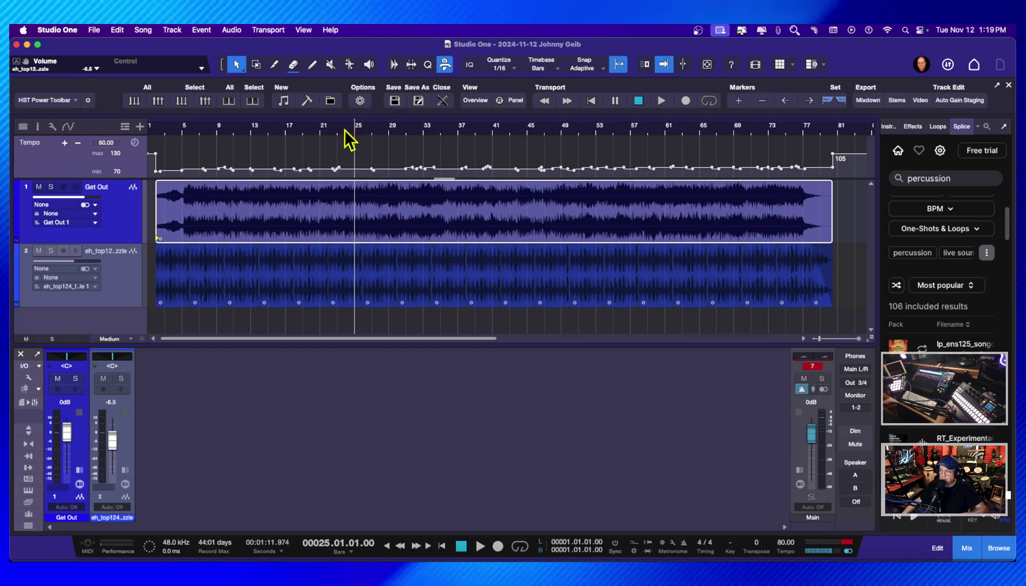
pyautogui.click(344, 130)
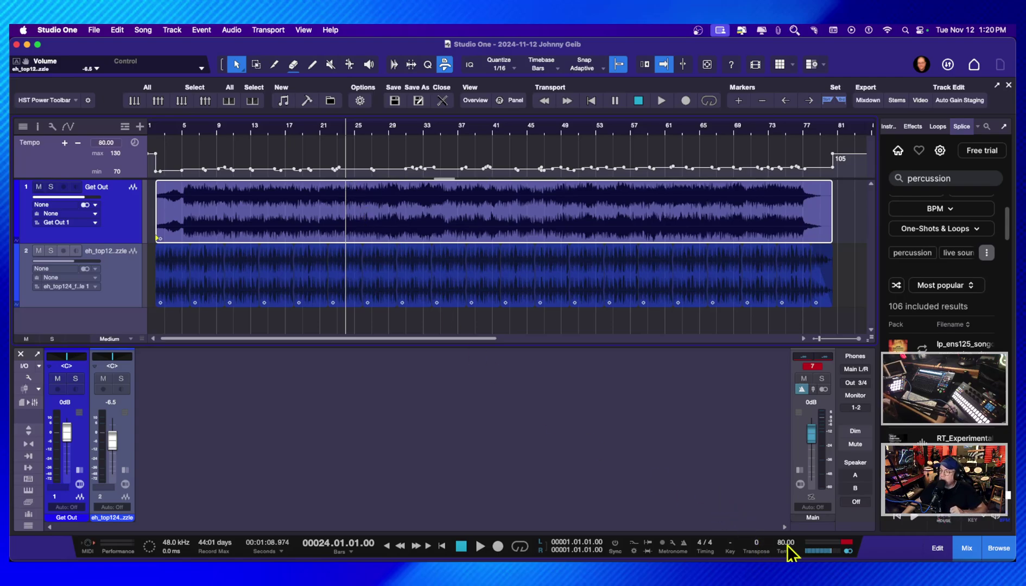
# Step: Raise the tempo section at bar 24 (bars 23–27) to 101 BPM
pyautogui.scroll(3, 347, 147)
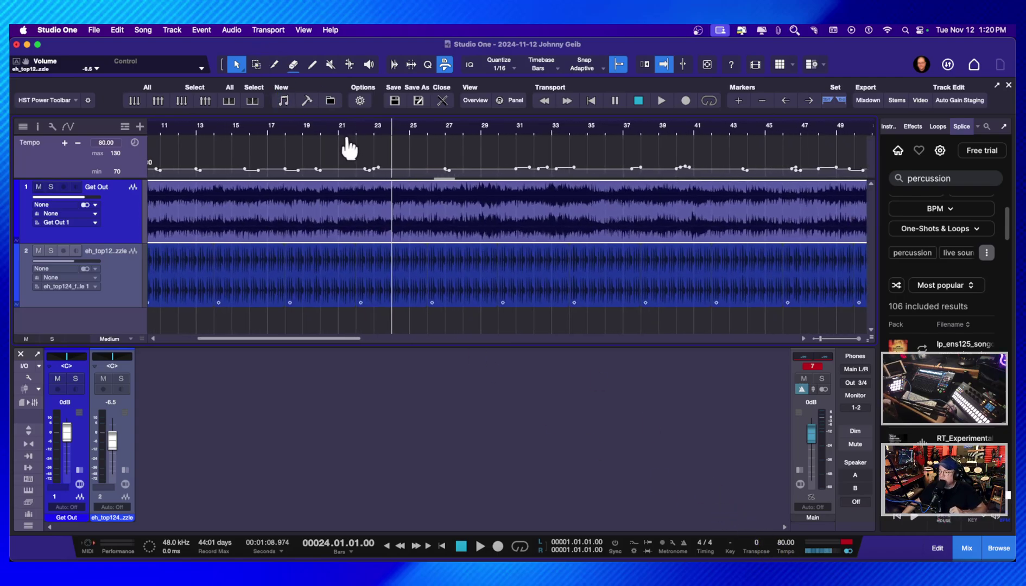
pyautogui.scroll(-1, 349, 145)
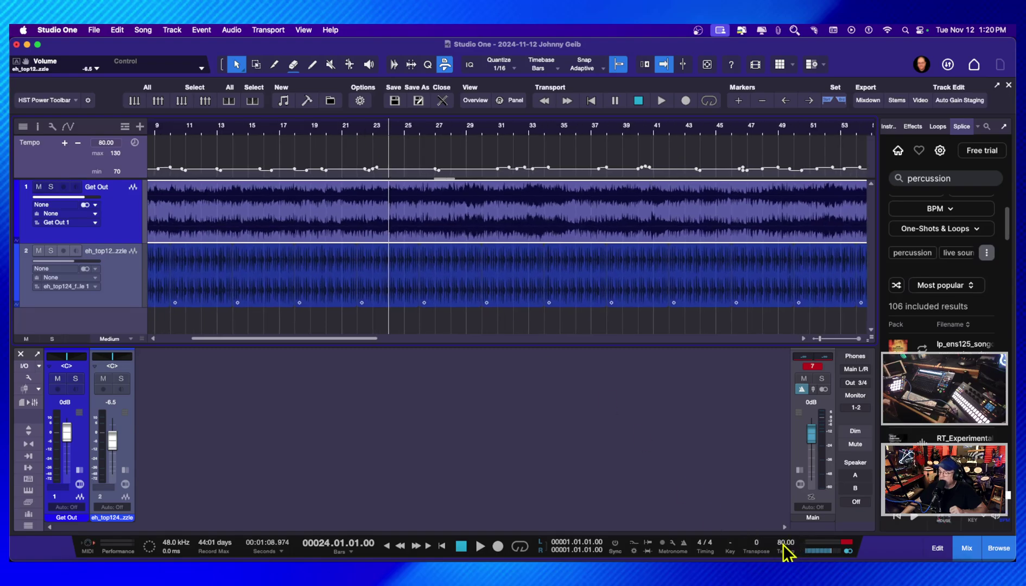
pyautogui.scroll(-1, 785, 551)
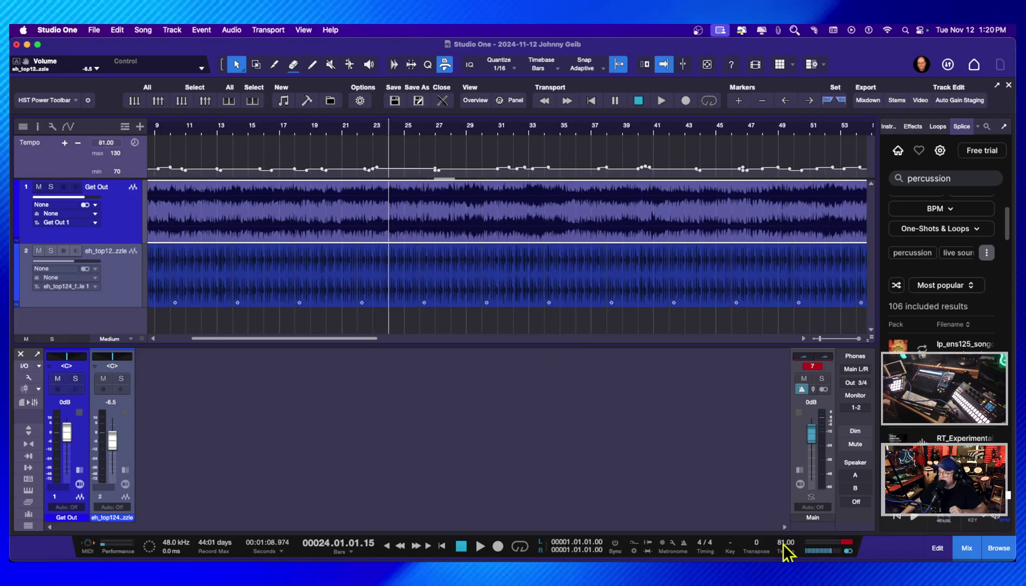
pyautogui.scroll(-3, 786, 551)
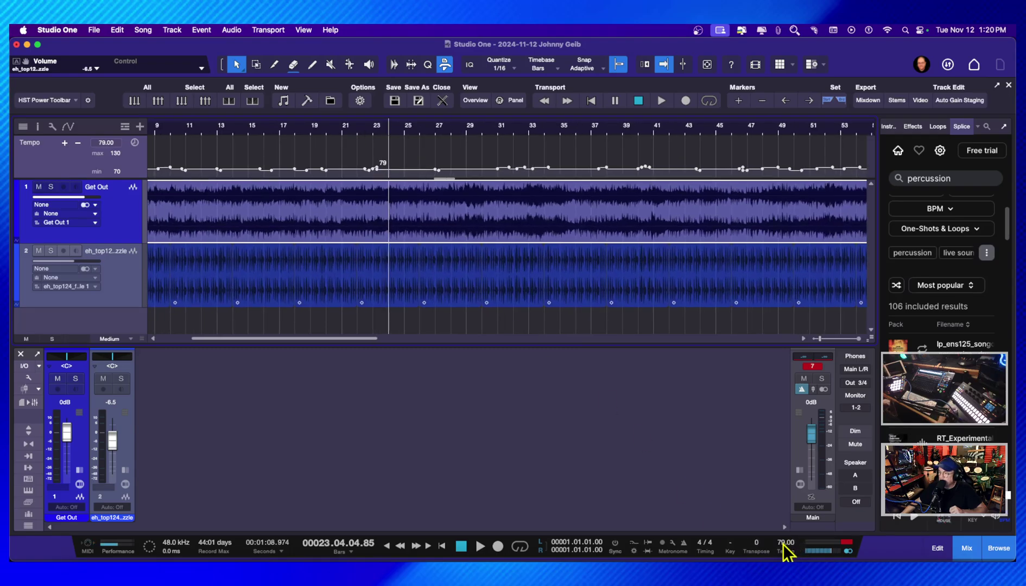
pyautogui.scroll(7, 785, 551)
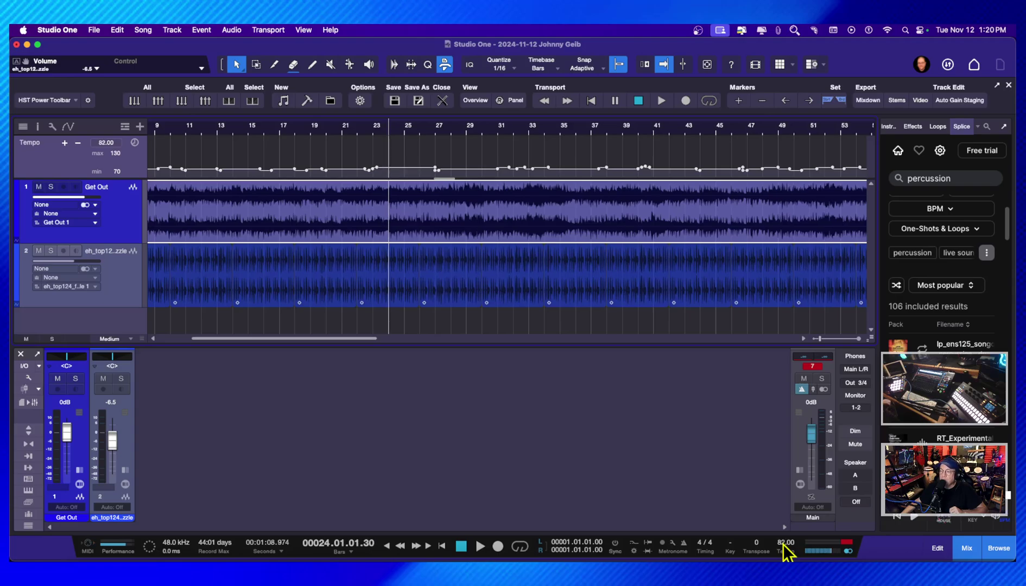
pyautogui.scroll(3, 785, 550)
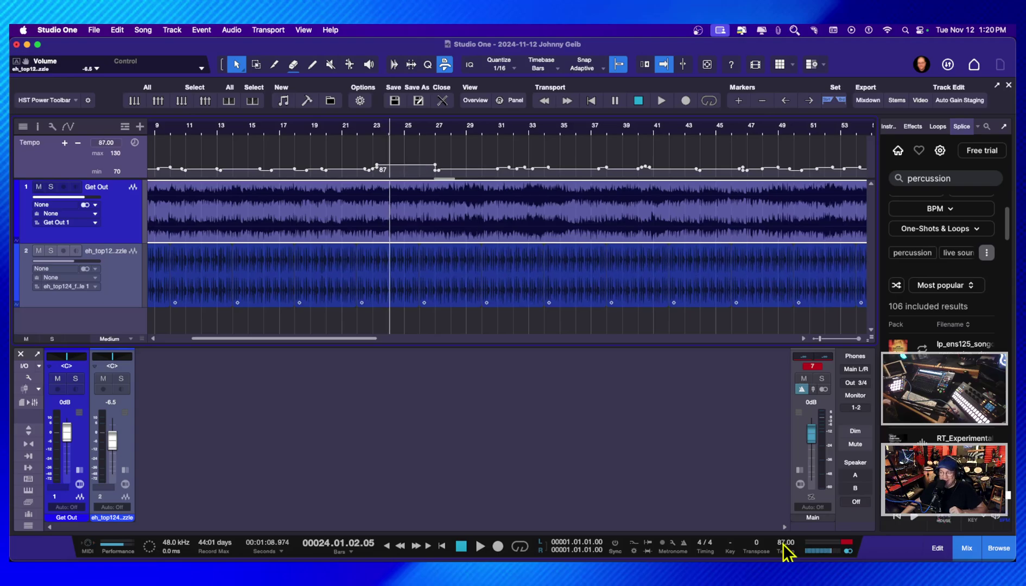
pyautogui.scroll(5, 786, 551)
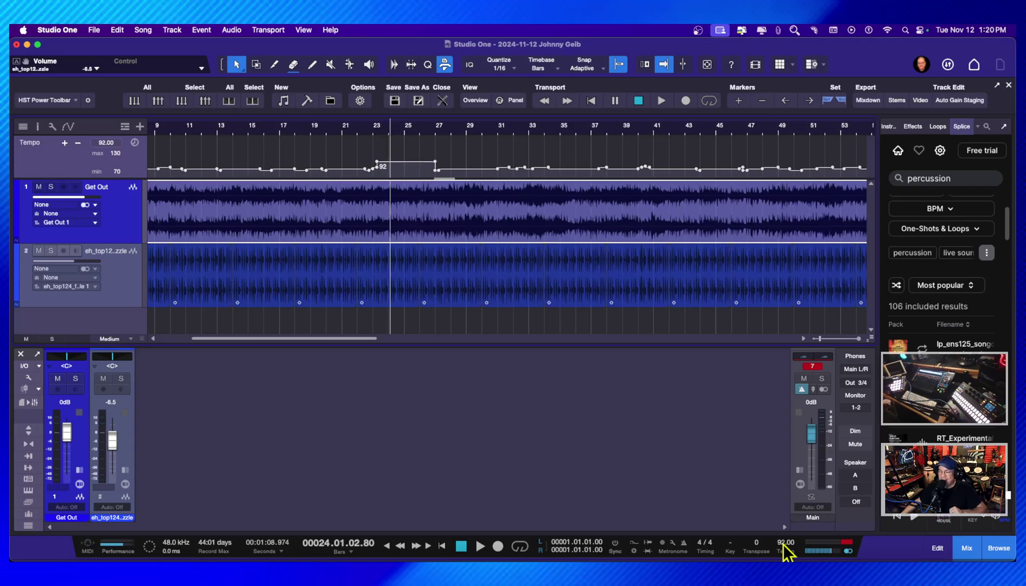
pyautogui.scroll(-5, 785, 551)
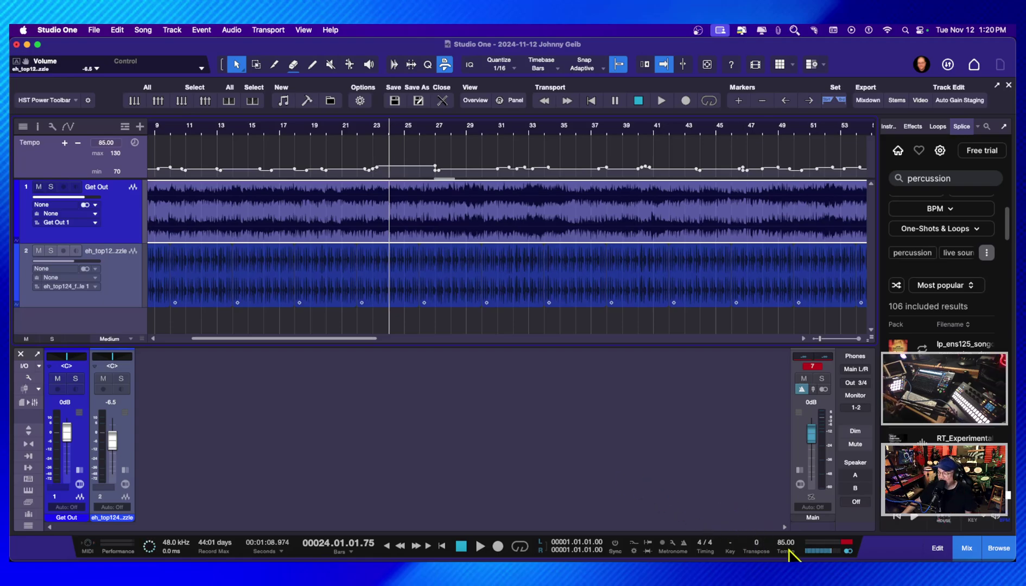
pyautogui.moveTo(787, 551); pyautogui.dragTo(757, 403)
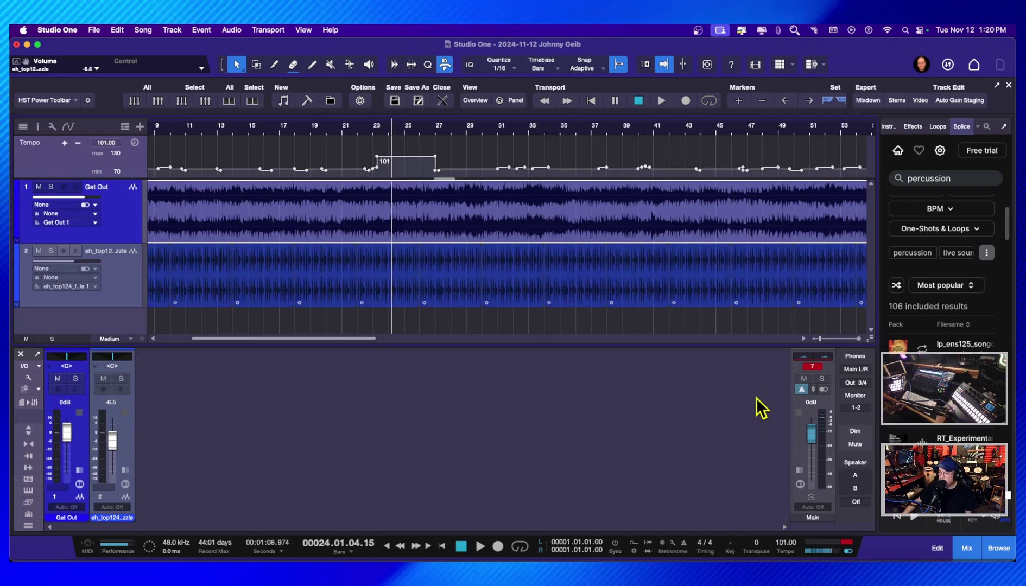
# Step: Play back from just before the bump to hear the faster section
pyautogui.click(365, 131)
pyautogui.press('space')
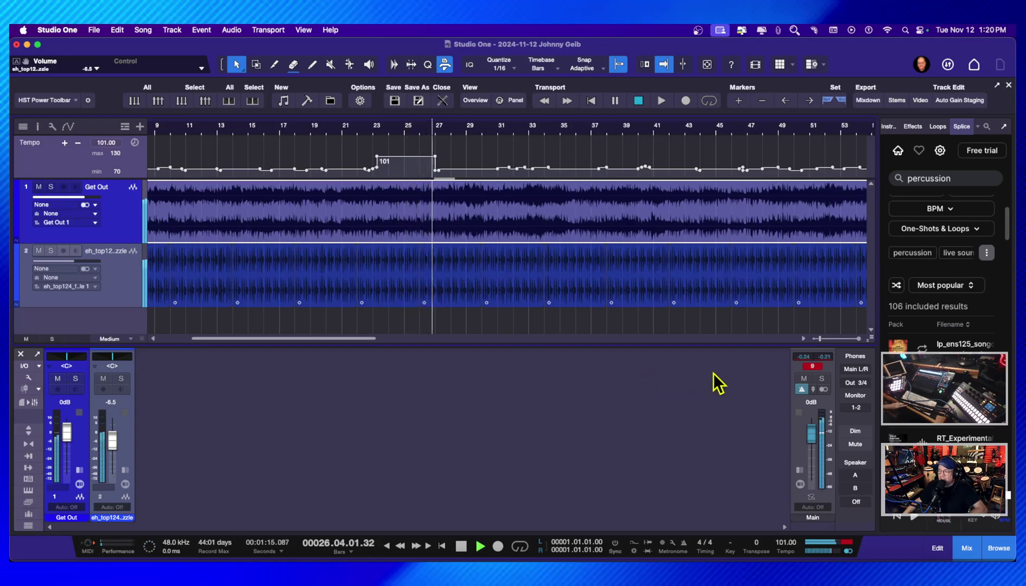
pyautogui.press('space')
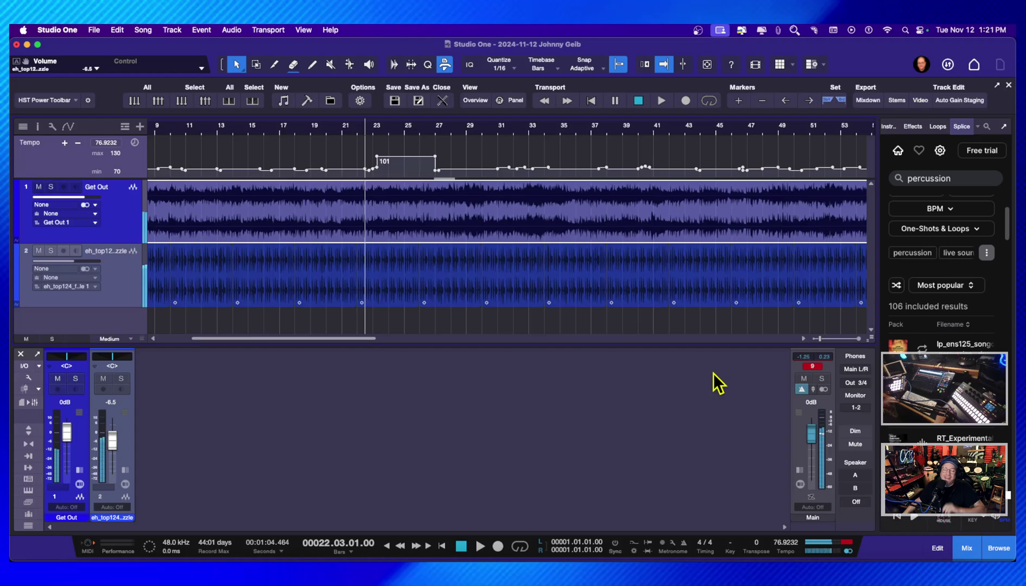
# Step: Approve the Get Out audio event's file tempo in the Inspector
pyautogui.click(38, 126)
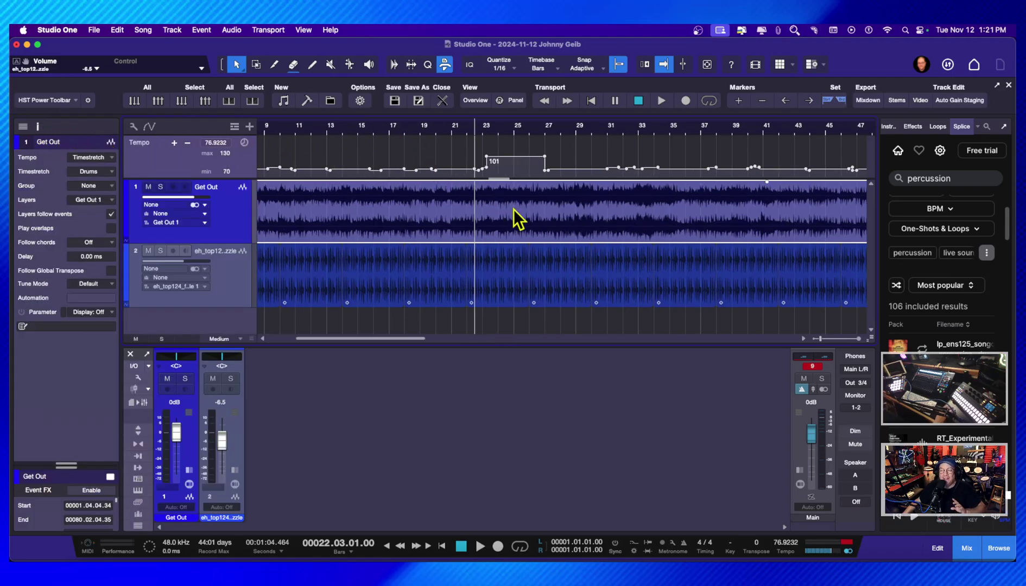
pyautogui.hscroll(-2, 472, 217)
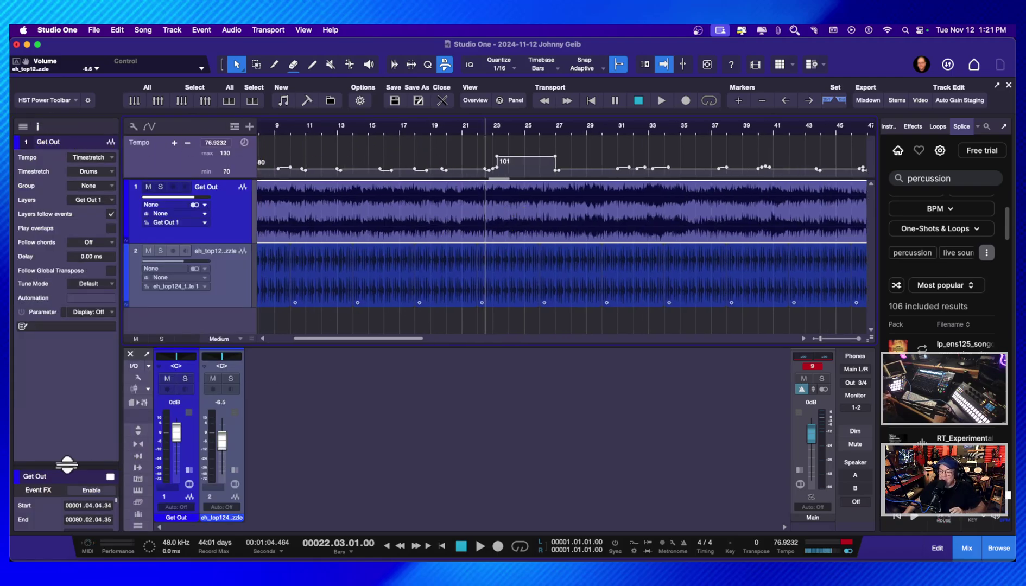
pyautogui.moveTo(67, 465); pyautogui.dragTo(67, 343)
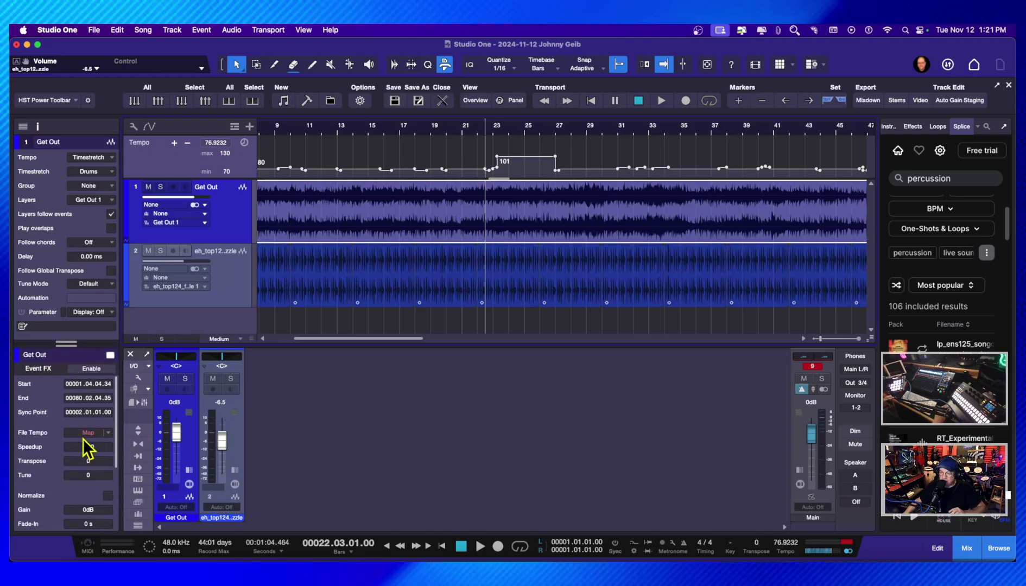
pyautogui.click(108, 434)
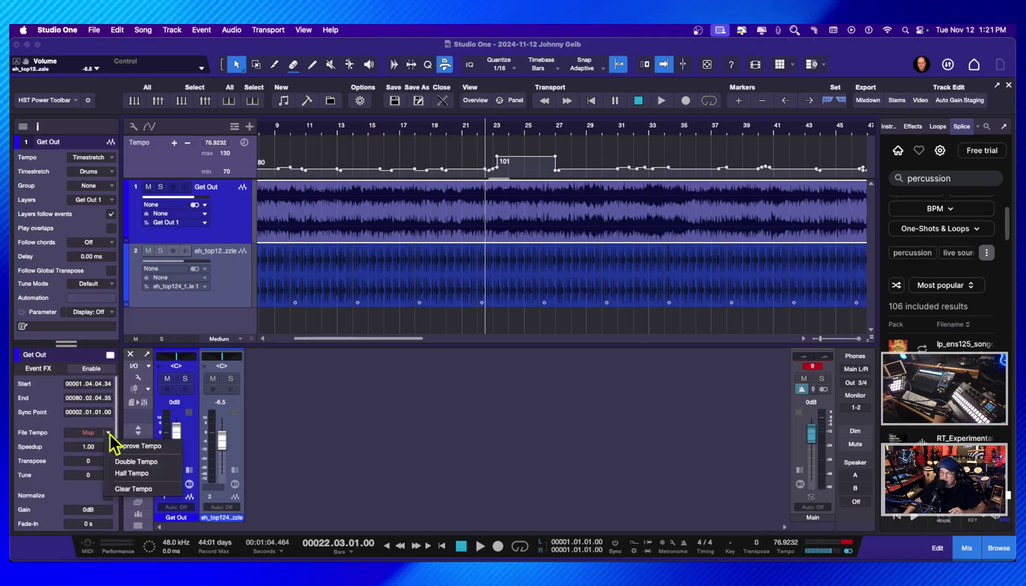
pyautogui.click(140, 447)
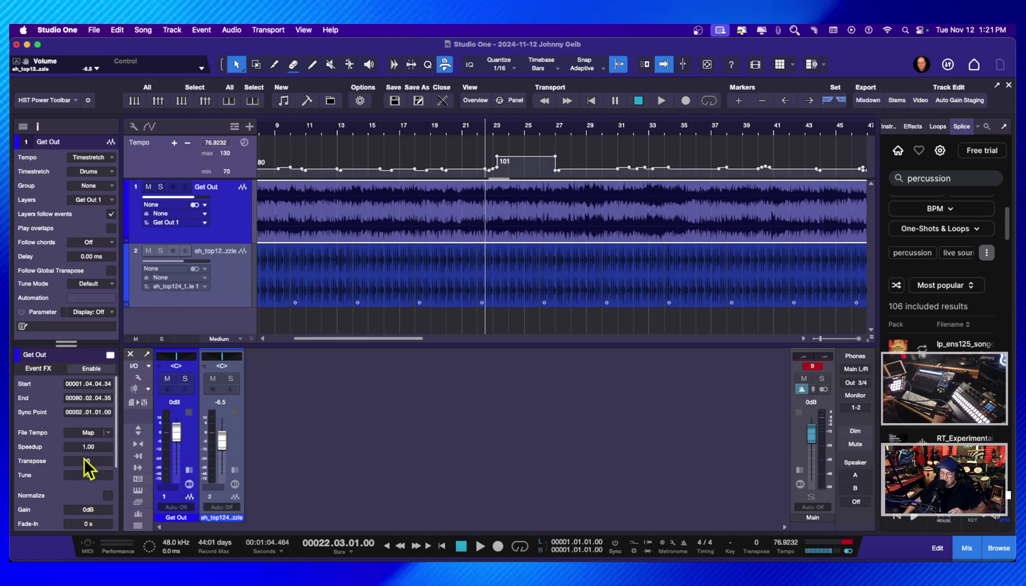
# Step: Enable Bend Marker on the event and flatten the 101 BPM bump to the surrounding tempo
pyautogui.moveTo(65, 343); pyautogui.dragTo(66, 276)
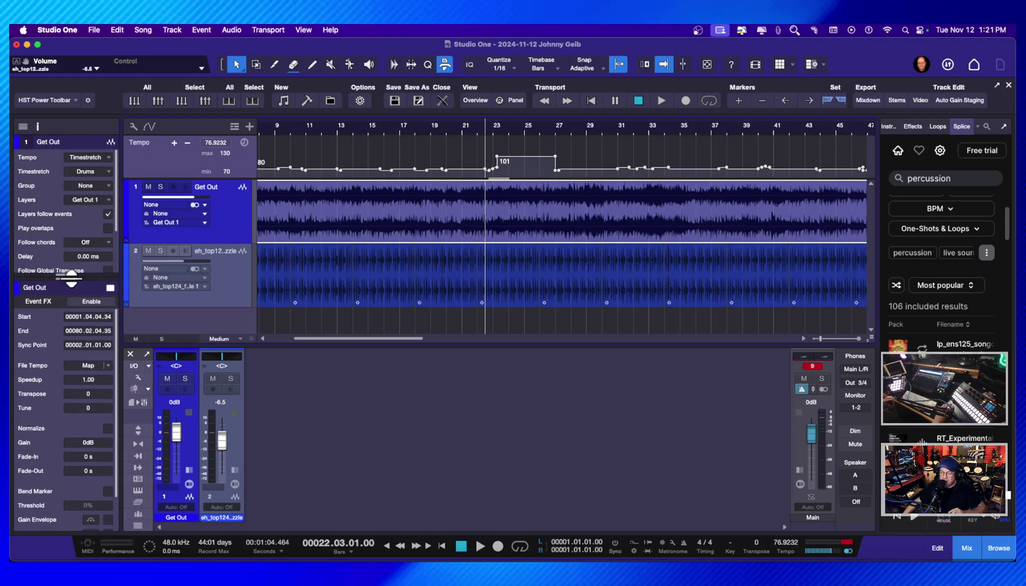
pyautogui.click(108, 492)
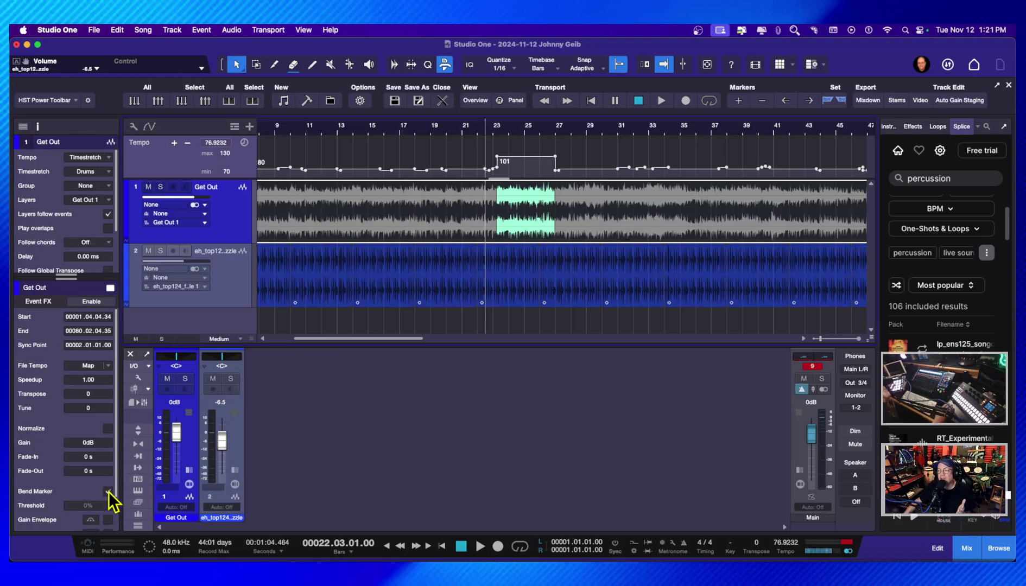
pyautogui.click(108, 491)
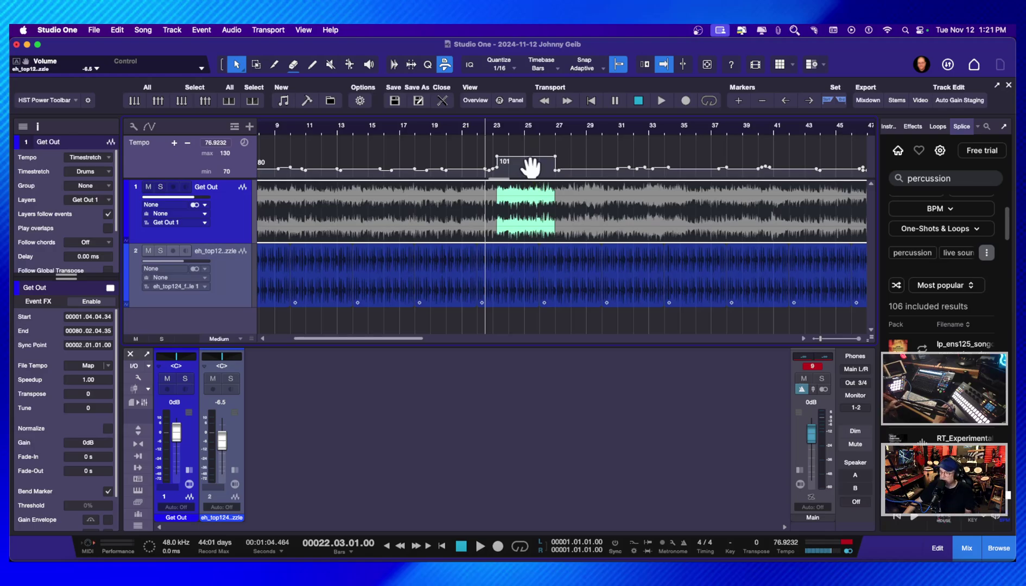
pyautogui.moveTo(530, 167); pyautogui.dragTo(526, 179)
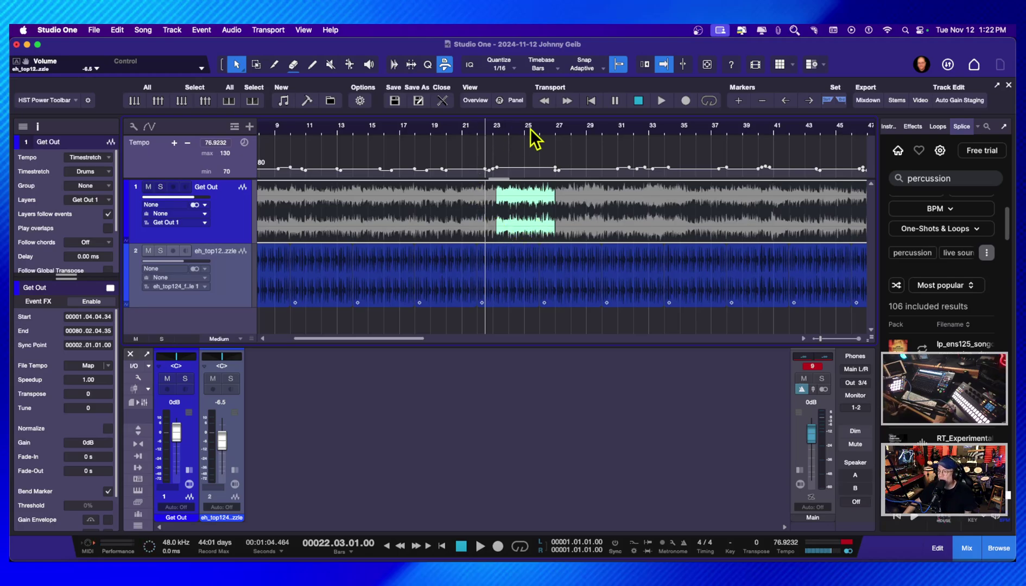
pyautogui.hotkey('shift', 'f')
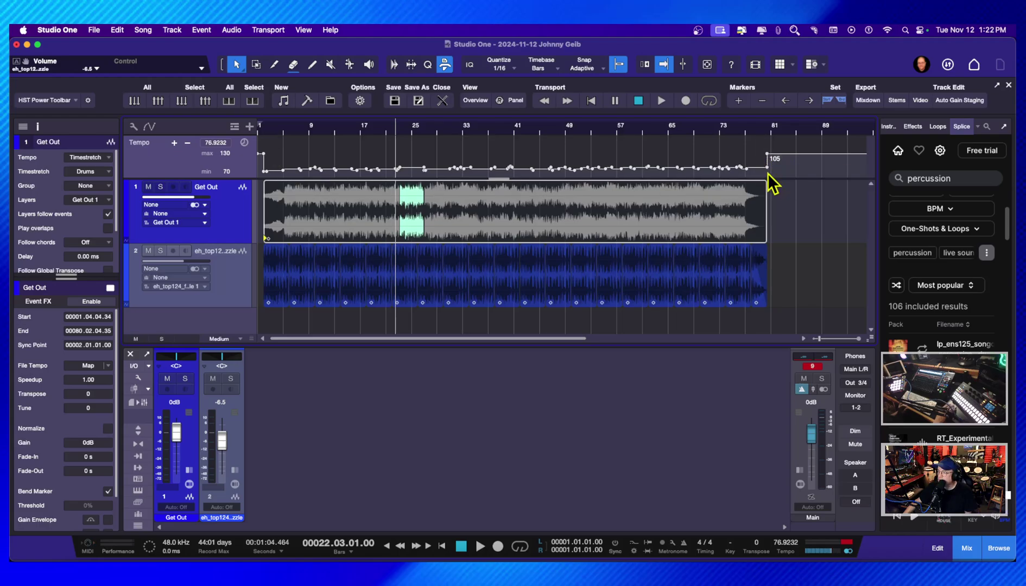
# Step: With the playhead at bar 4, set the transport song tempo to 80 BPM
pyautogui.moveTo(768, 155)
pyautogui.click(276, 132)
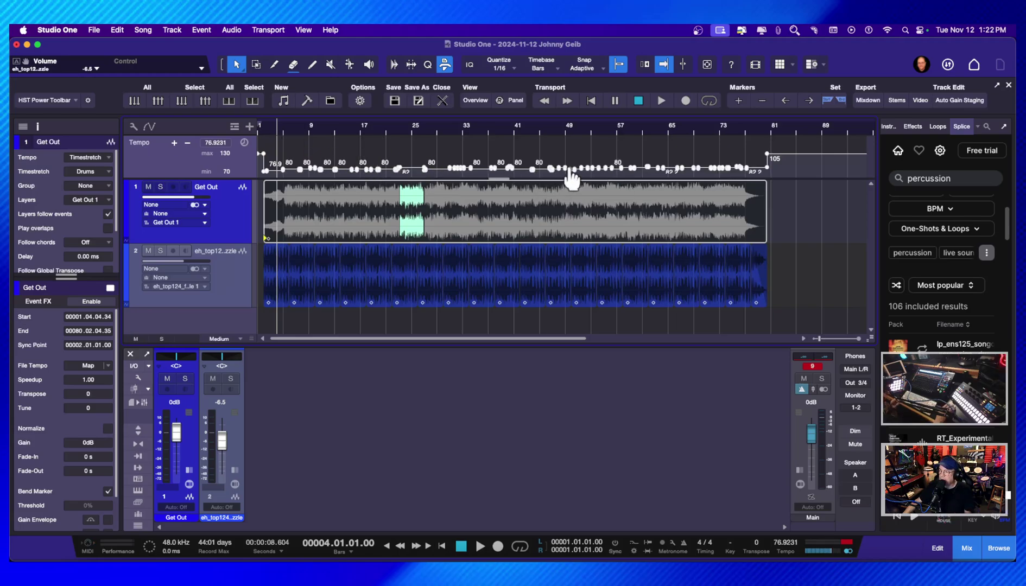
pyautogui.moveTo(578, 178)
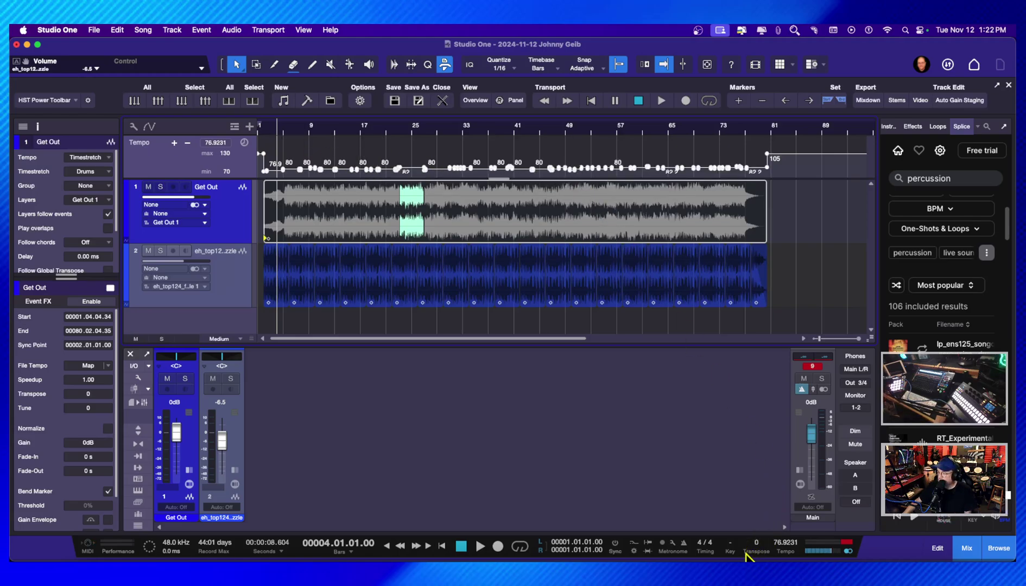
pyautogui.doubleClick(785, 544)
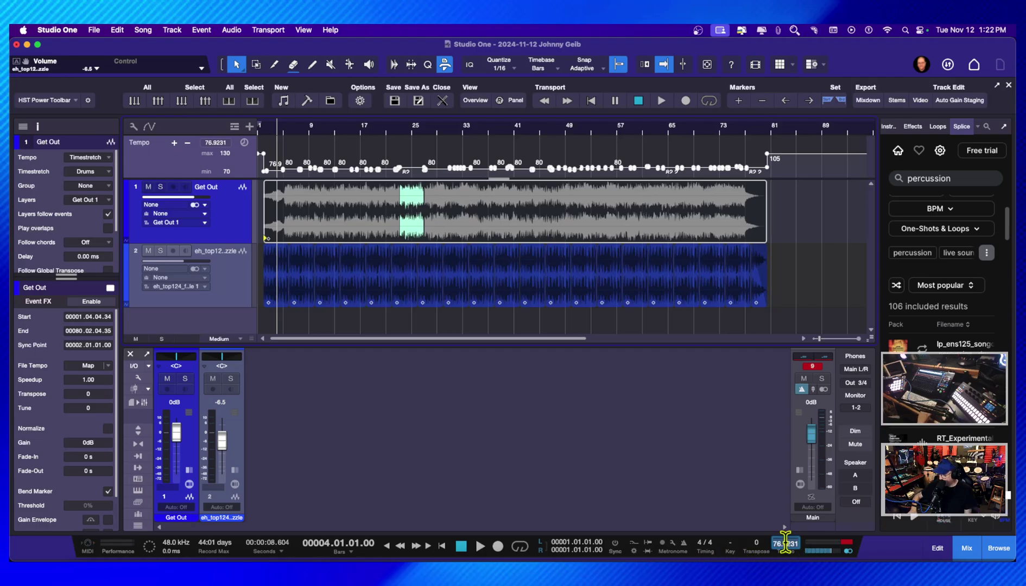
pyautogui.write('80')
pyautogui.press('Return')
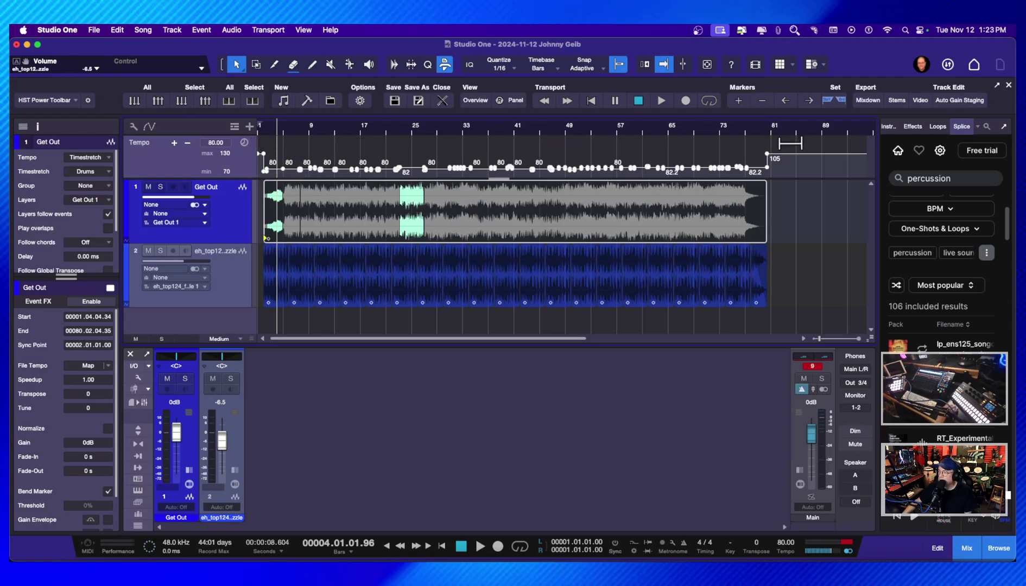
pyautogui.moveTo(784, 154); pyautogui.dragTo(259, 187)
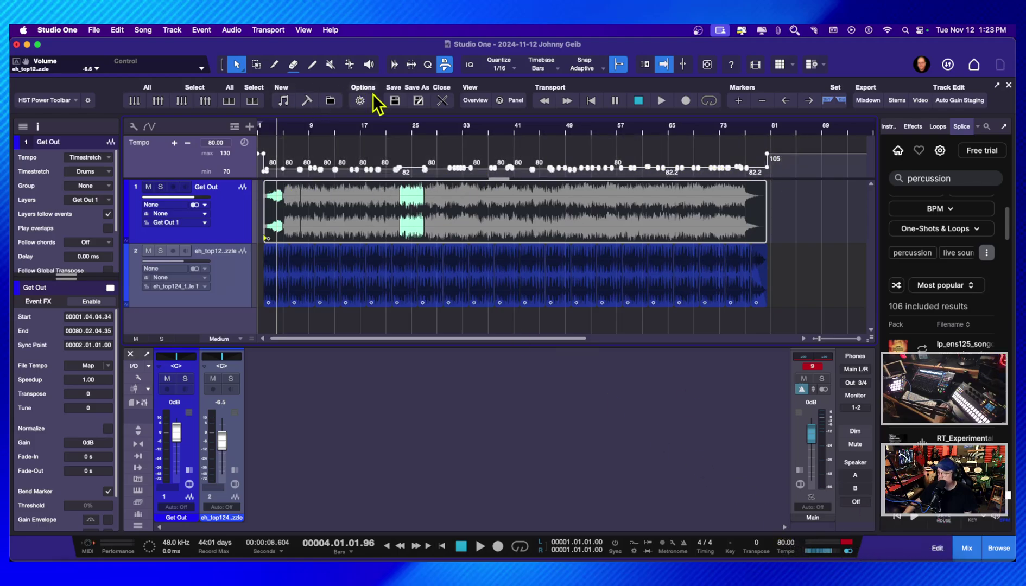
pyautogui.click(379, 128)
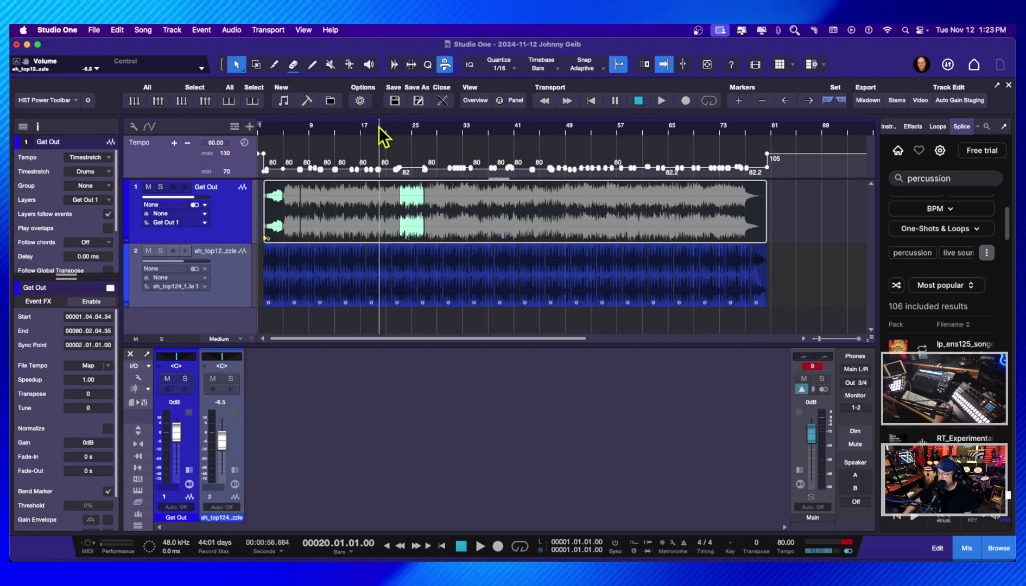
pyautogui.click(565, 129)
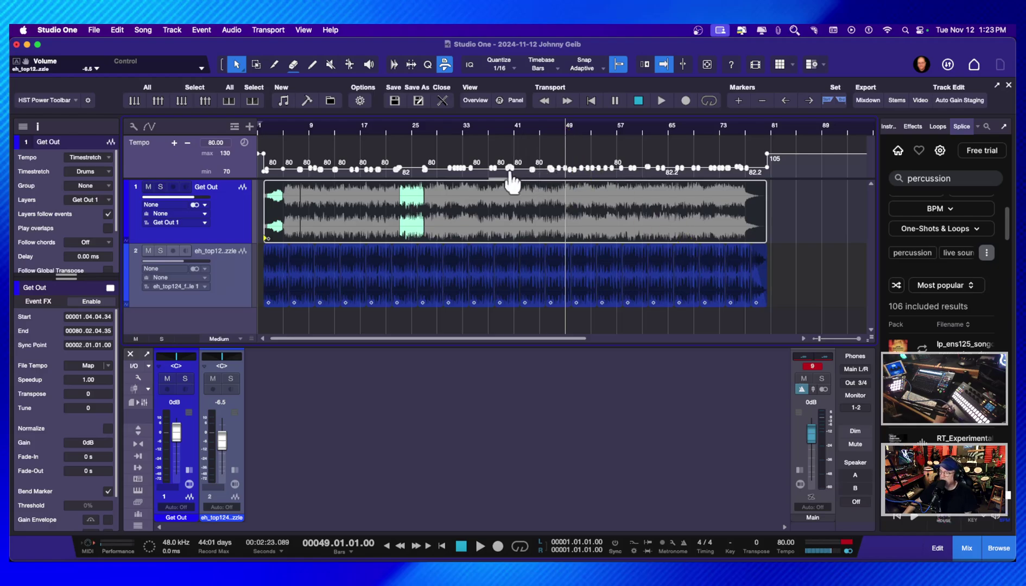
pyautogui.click(386, 131)
pyautogui.press('space')
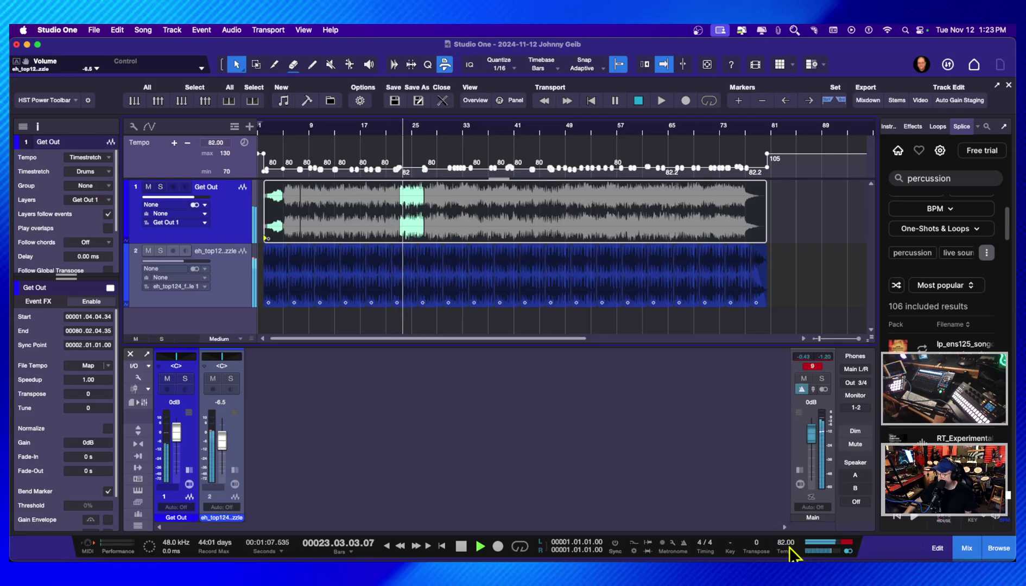
pyautogui.press('space')
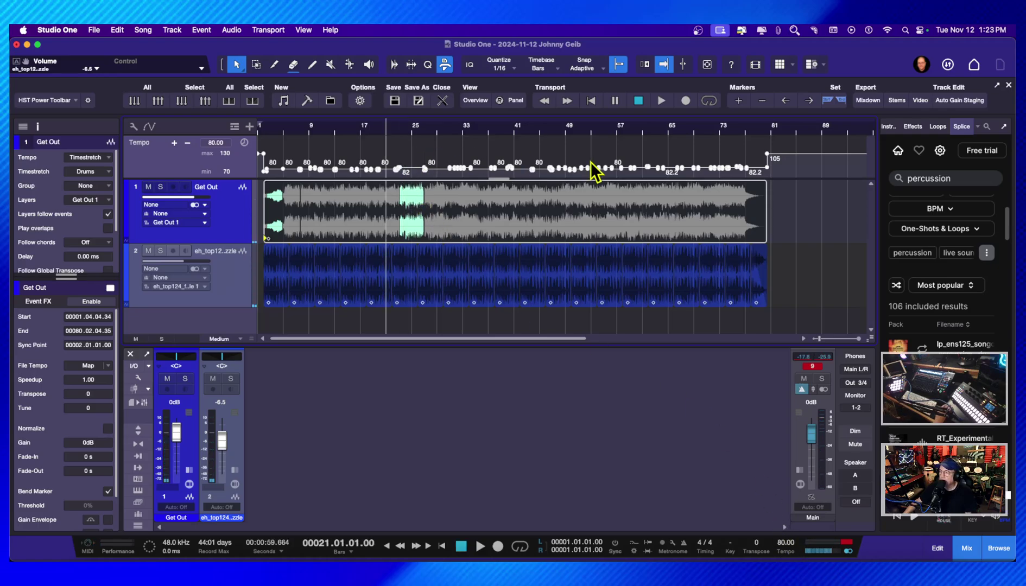
# Step: Lower the final tempo point from 105 to 82 BPM and move it back to bar 44
pyautogui.click(767, 155)
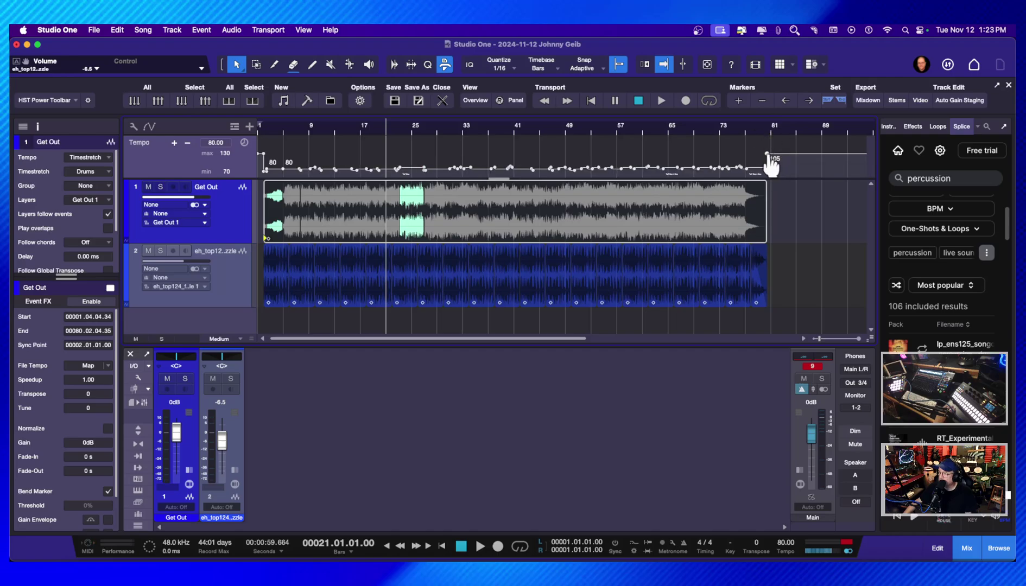
pyautogui.moveTo(769, 157); pyautogui.dragTo(772, 172)
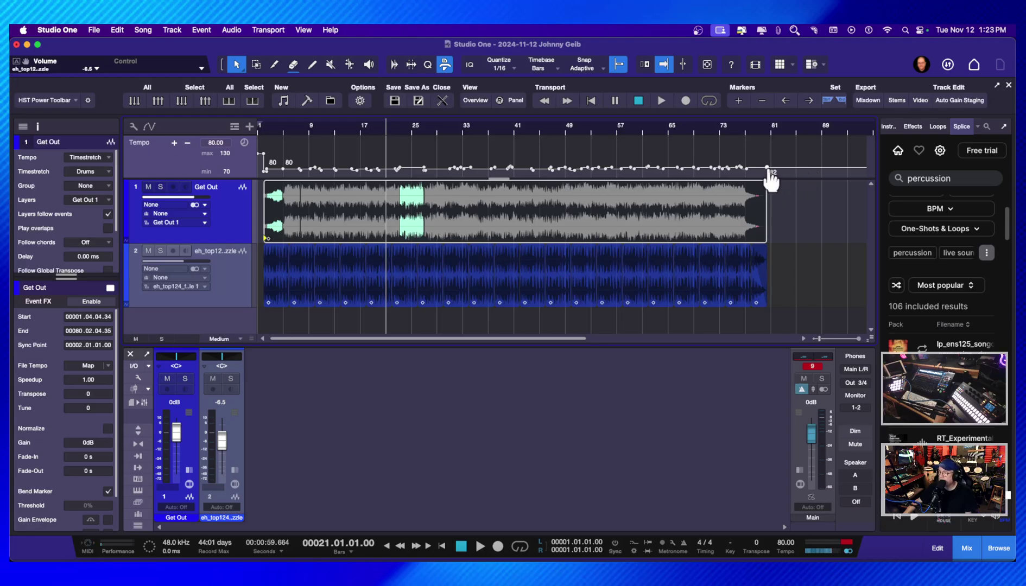
pyautogui.moveTo(771, 179)
pyautogui.moveTo(771, 178); pyautogui.dragTo(264, 182)
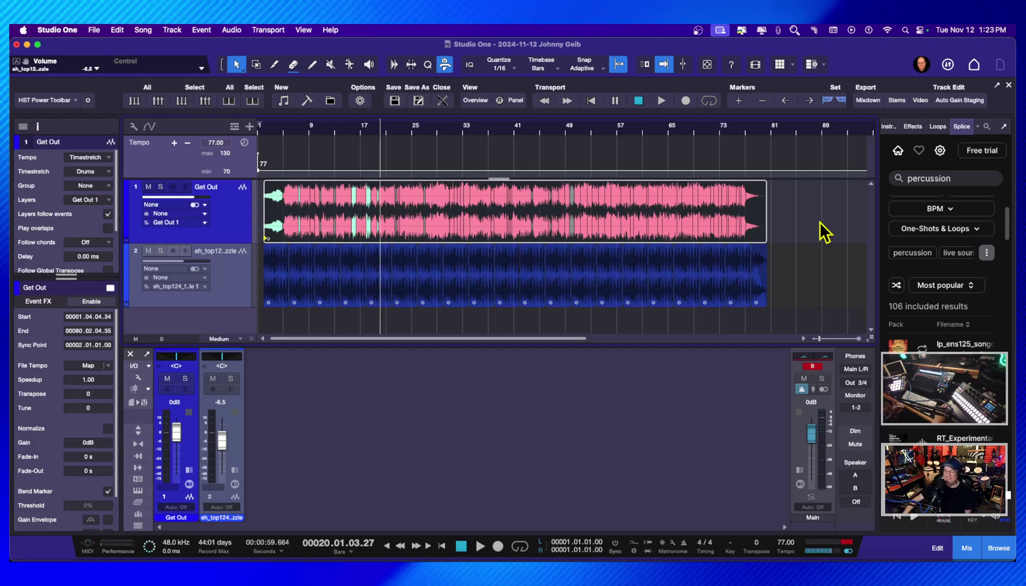
# Step: Raise the flat starting tempo from 77 to 80 BPM, auditioning before and after
pyautogui.press('space')
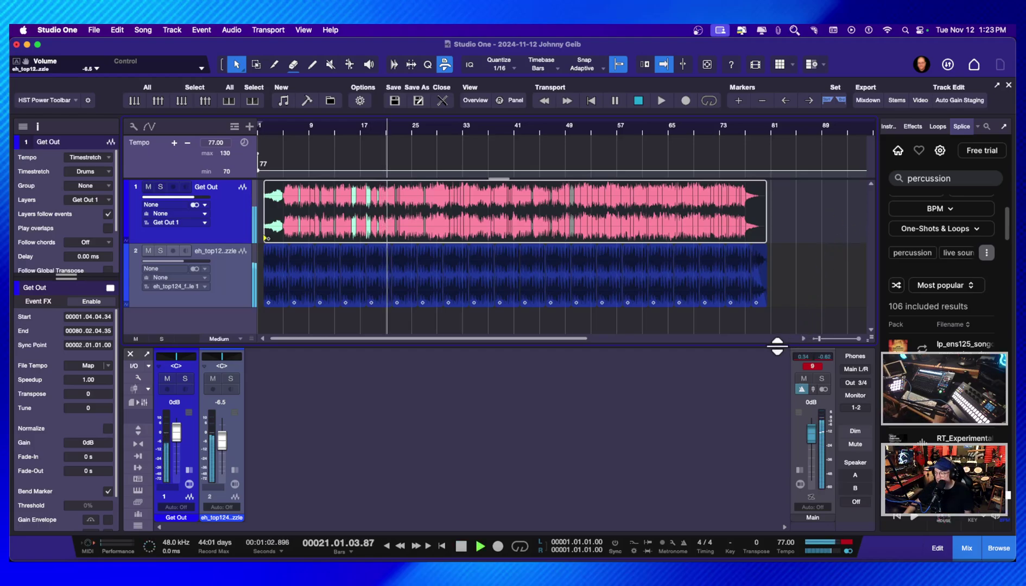
pyautogui.press('space')
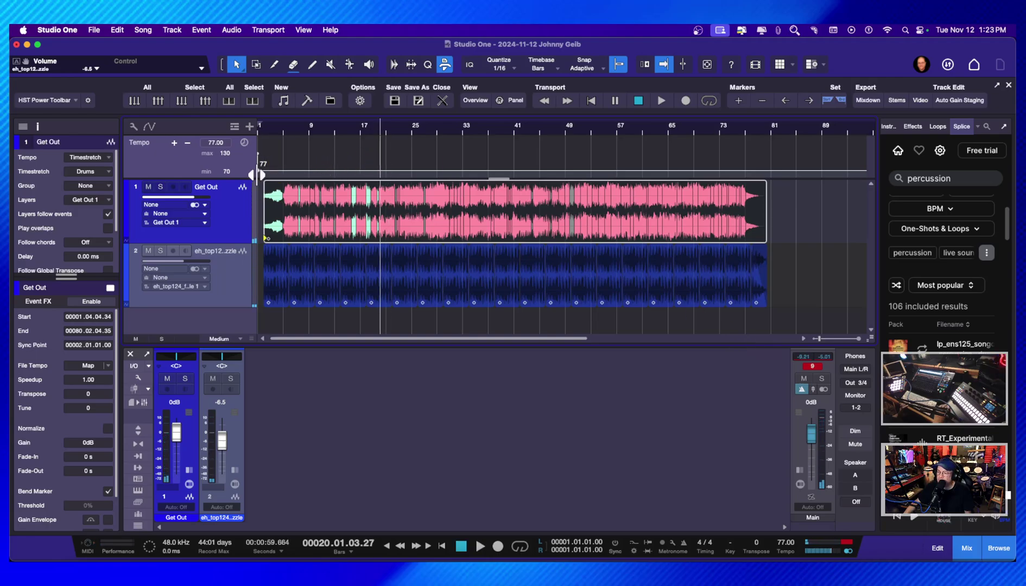
pyautogui.moveTo(259, 174); pyautogui.dragTo(260, 170)
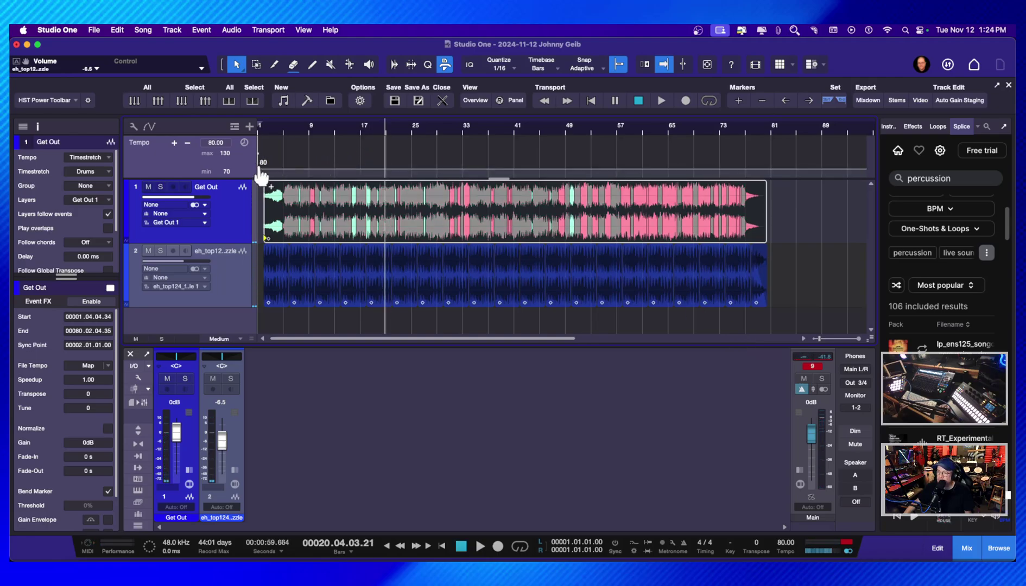
pyautogui.press('space')
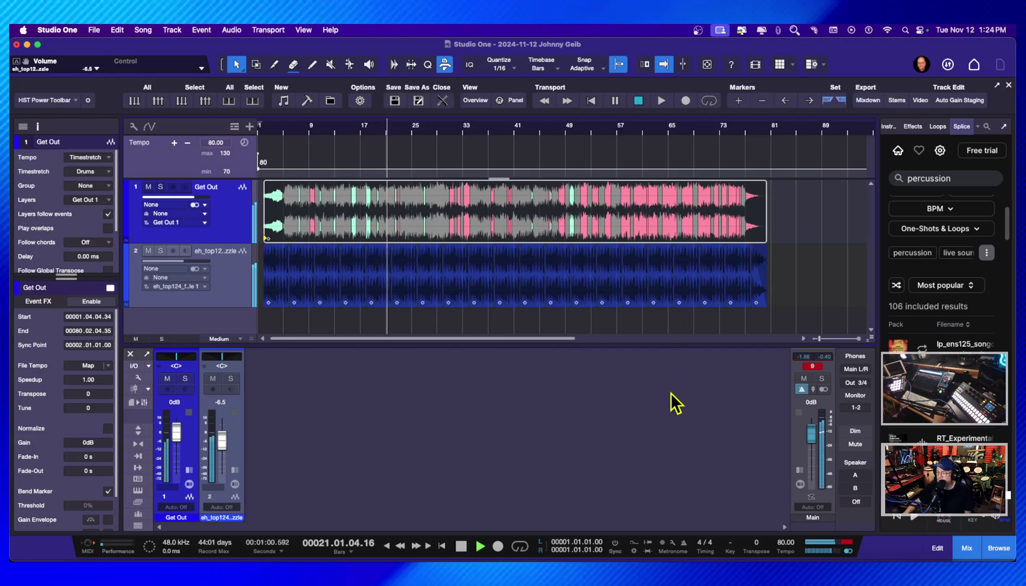
pyautogui.press('space')
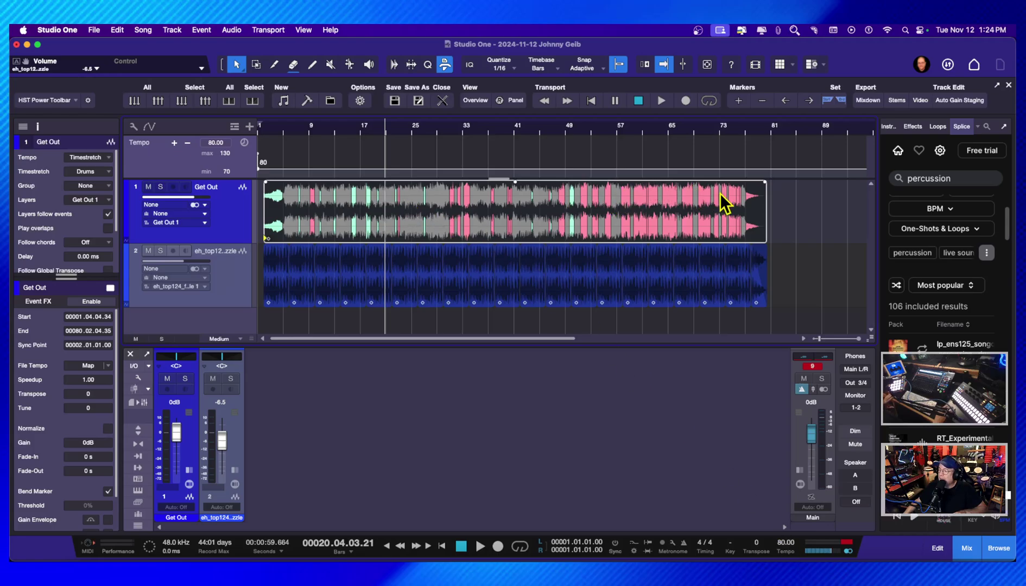
# Step: Audition bars 48–60, then drag the audio event onto the tempo track to detect tempo
pyautogui.click(563, 134)
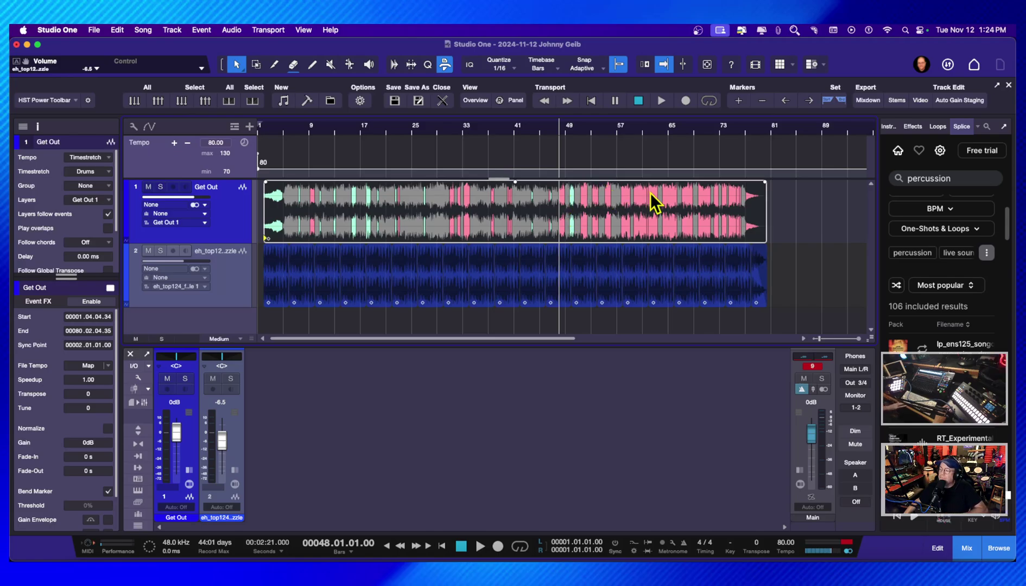
pyautogui.press('space')
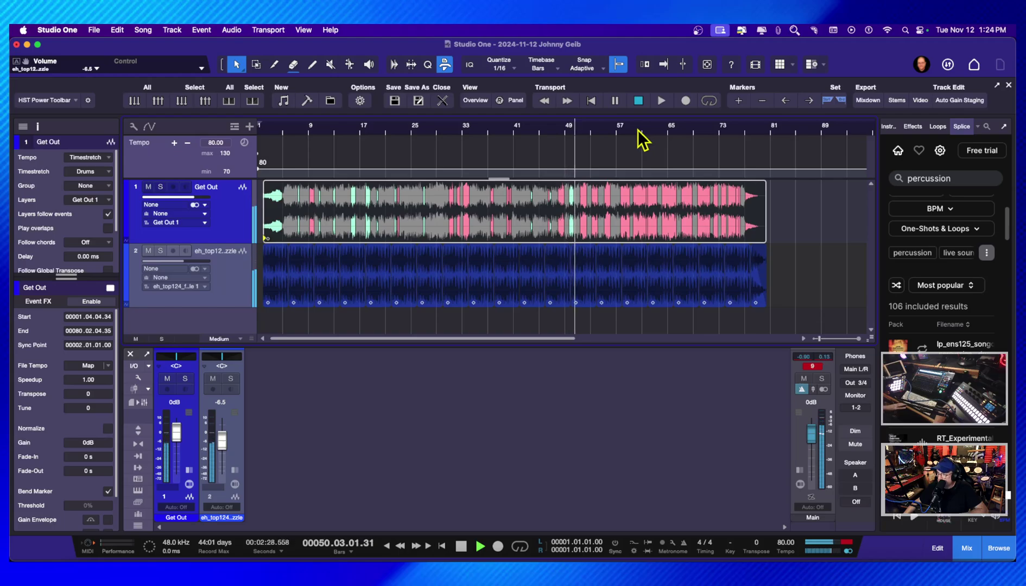
pyautogui.click(637, 138)
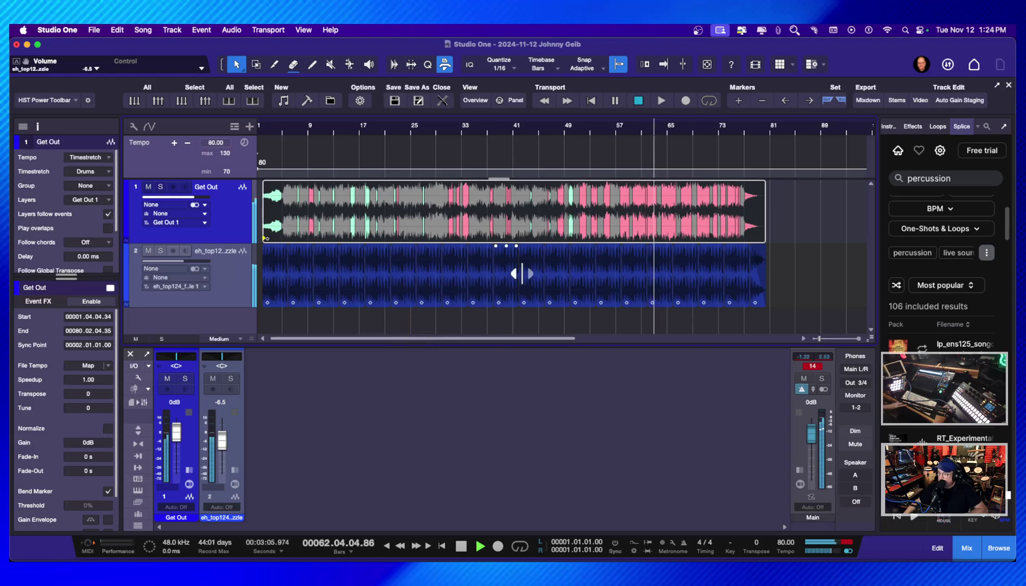
pyautogui.press('space')
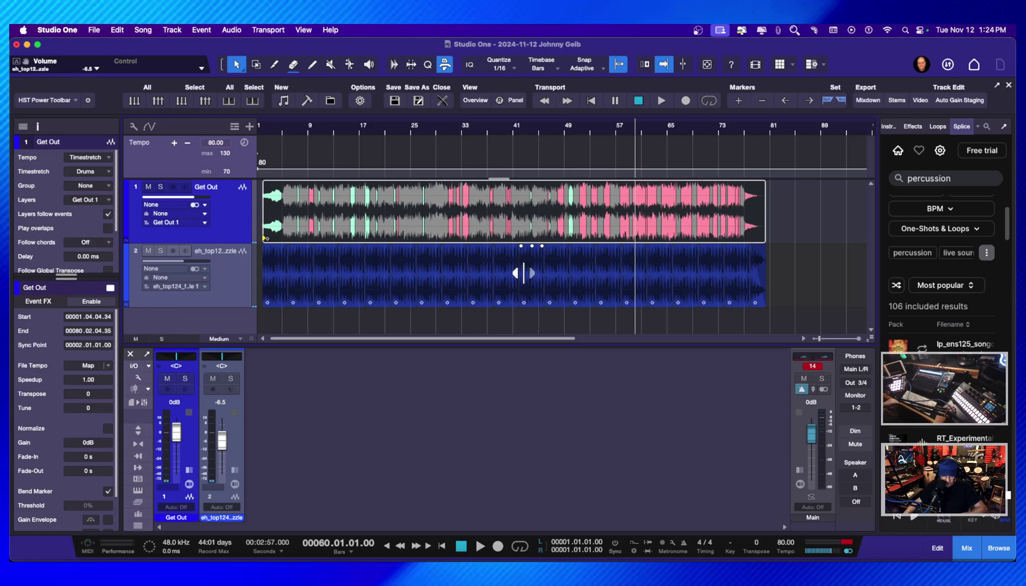
pyautogui.moveTo(523, 273); pyautogui.dragTo(531, 256)
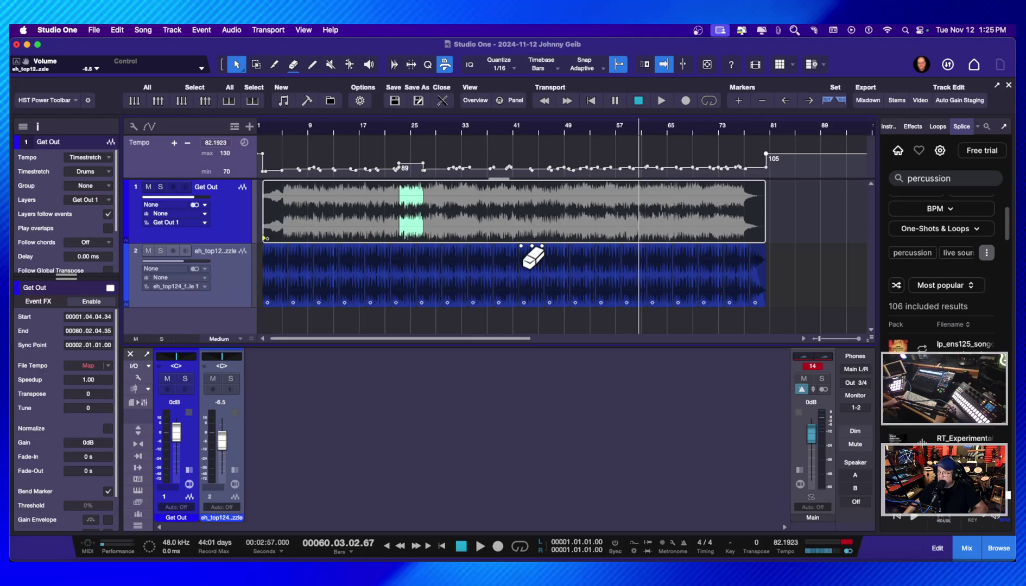
# Step: Close the song without saving and reopen it from Recent Files
pyautogui.click(442, 101)
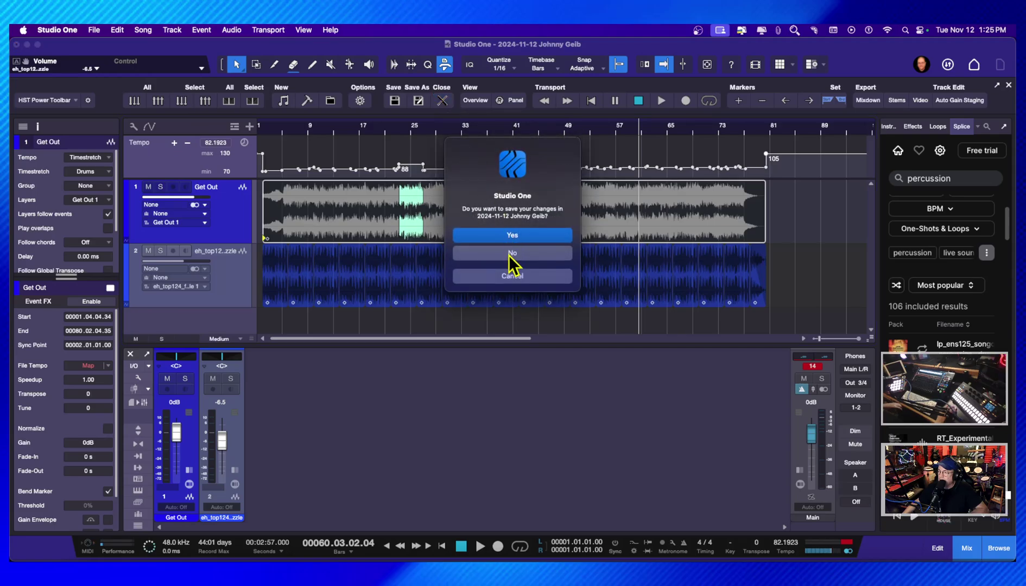
pyautogui.click(509, 255)
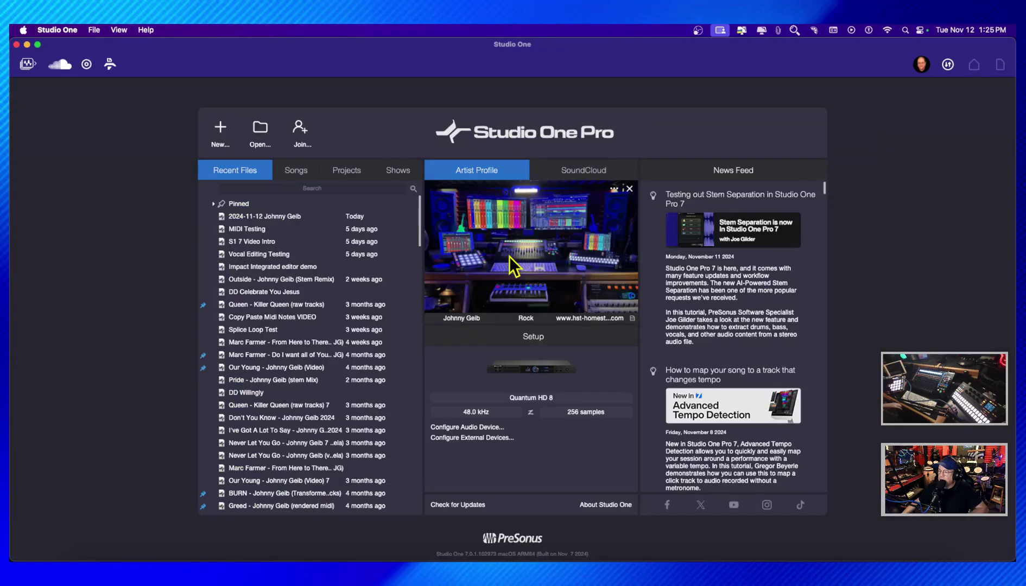
pyautogui.click(256, 217)
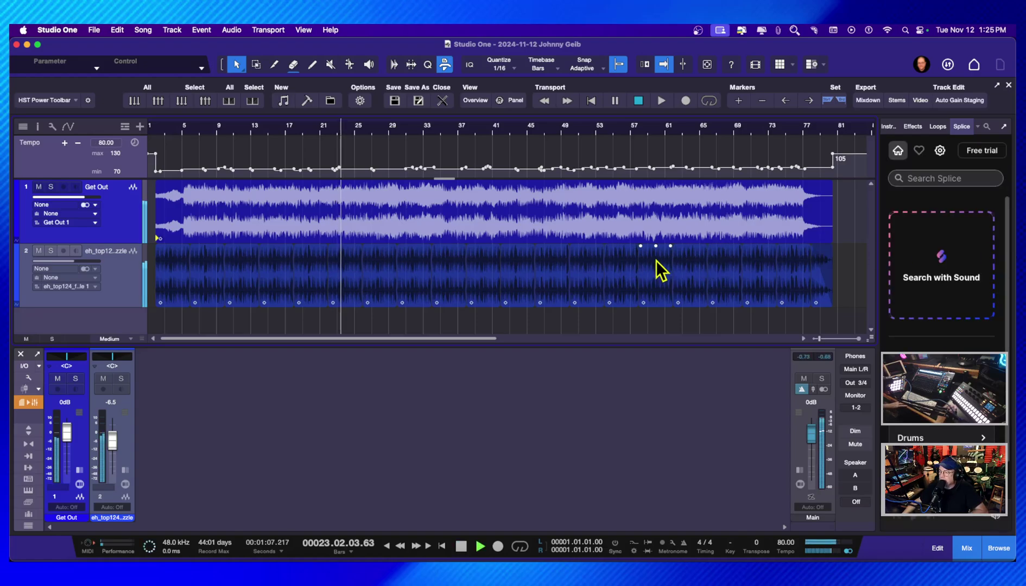
# Step: Stop playback and lower the last tempo point near bar 81 from 105 to 82 BPM
pyautogui.press('space')
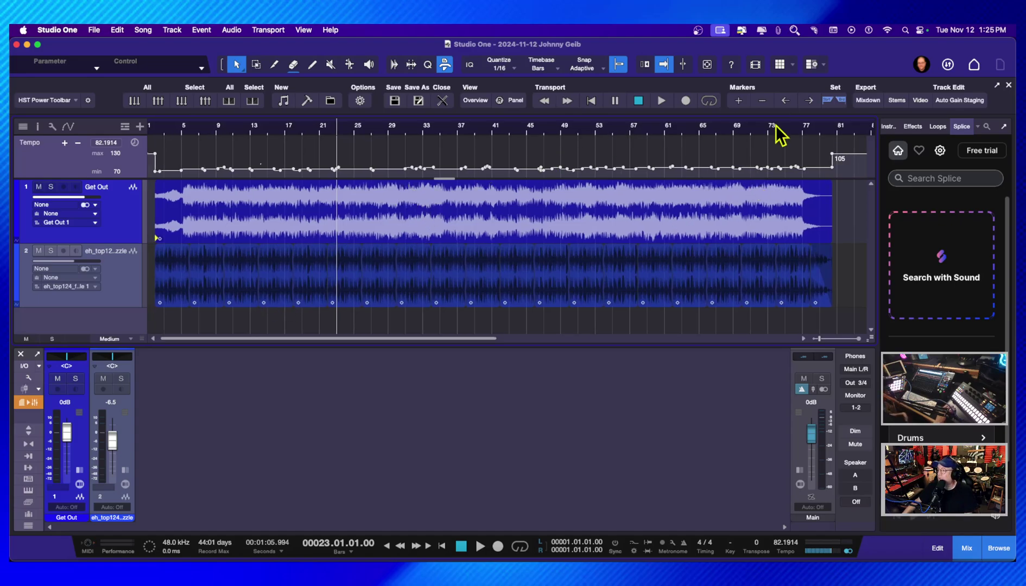
pyautogui.moveTo(833, 162)
pyautogui.moveTo(833, 163); pyautogui.dragTo(834, 171)
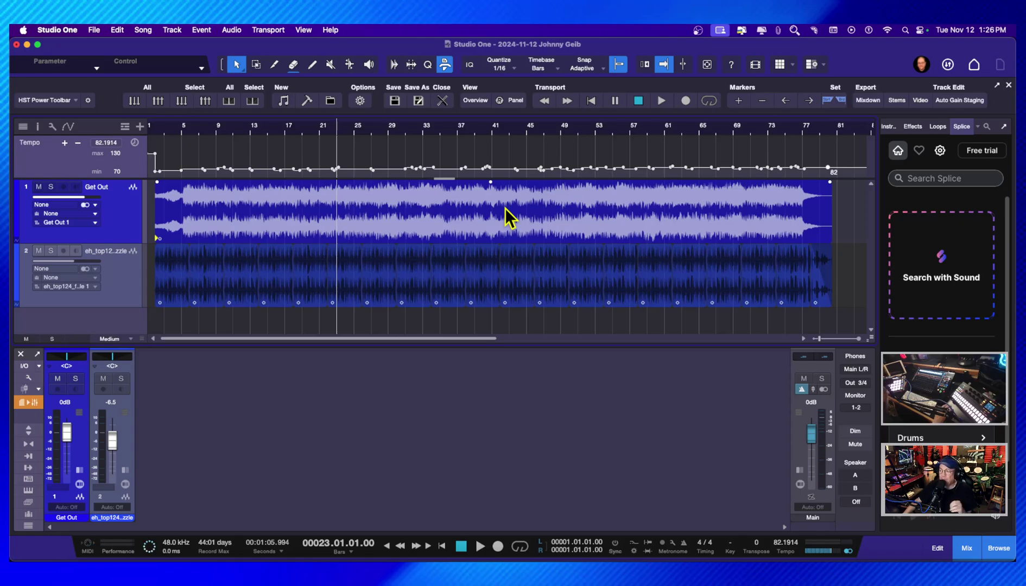
# Step: Drag the last tempo point left over the others so only a flat 82 BPM line remains
pyautogui.moveTo(830, 169)
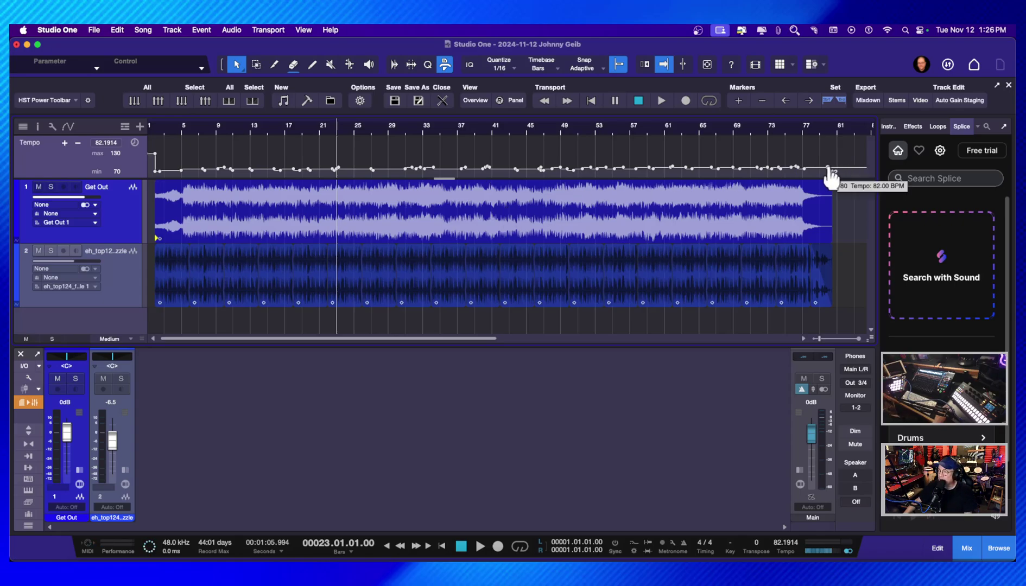
pyautogui.moveTo(830, 170); pyautogui.dragTo(157, 171)
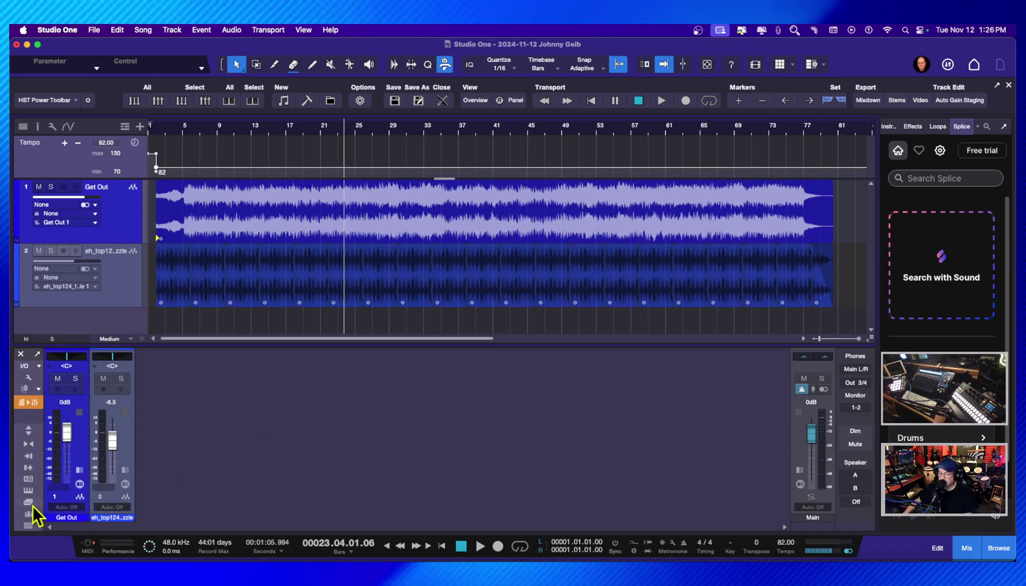
# Step: Turn on Bend Marker for the Get Out event in the Inspector, then play and stop the song
pyautogui.click(38, 127)
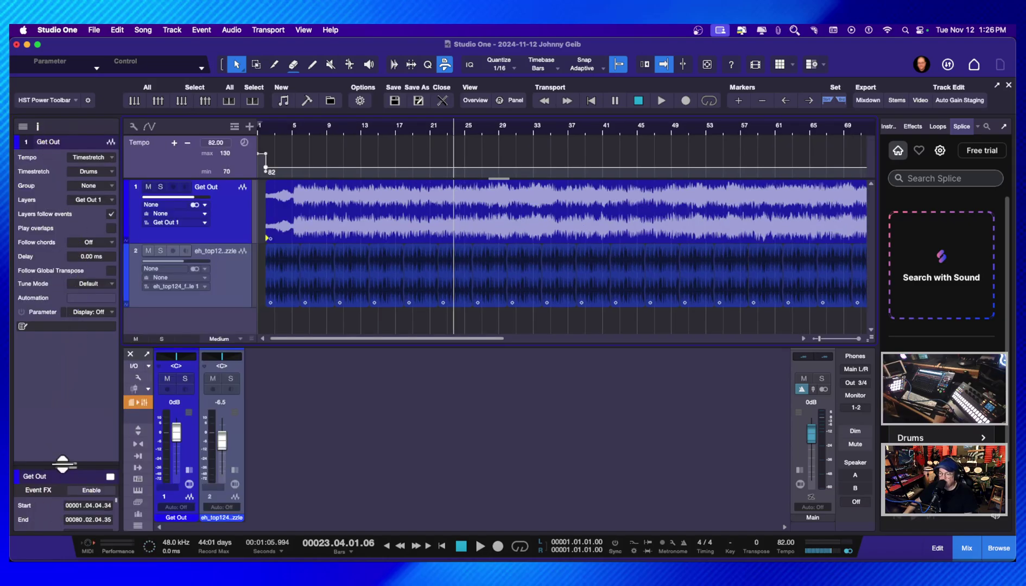
pyautogui.moveTo(69, 464); pyautogui.dragTo(67, 287)
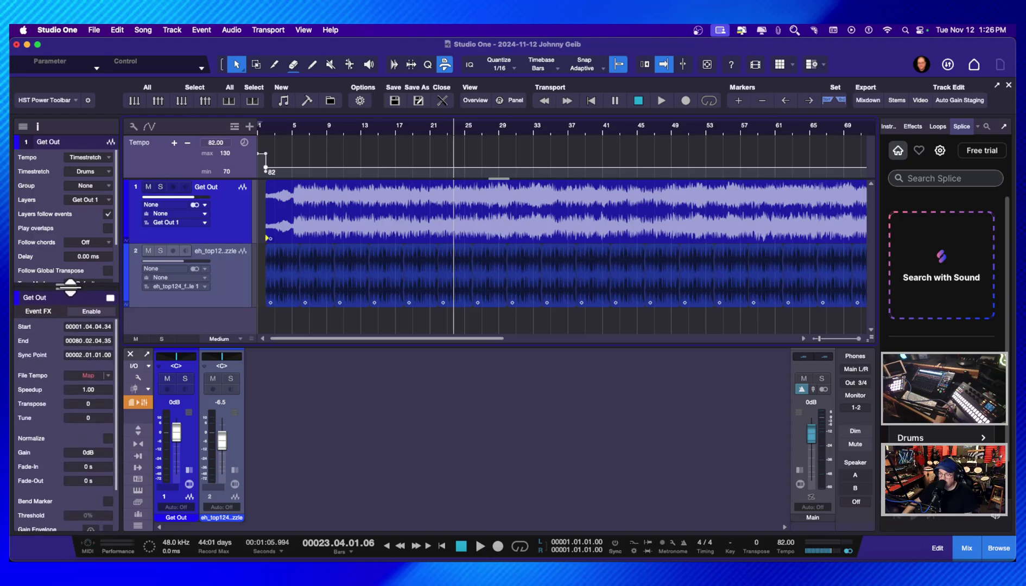
pyautogui.click(110, 503)
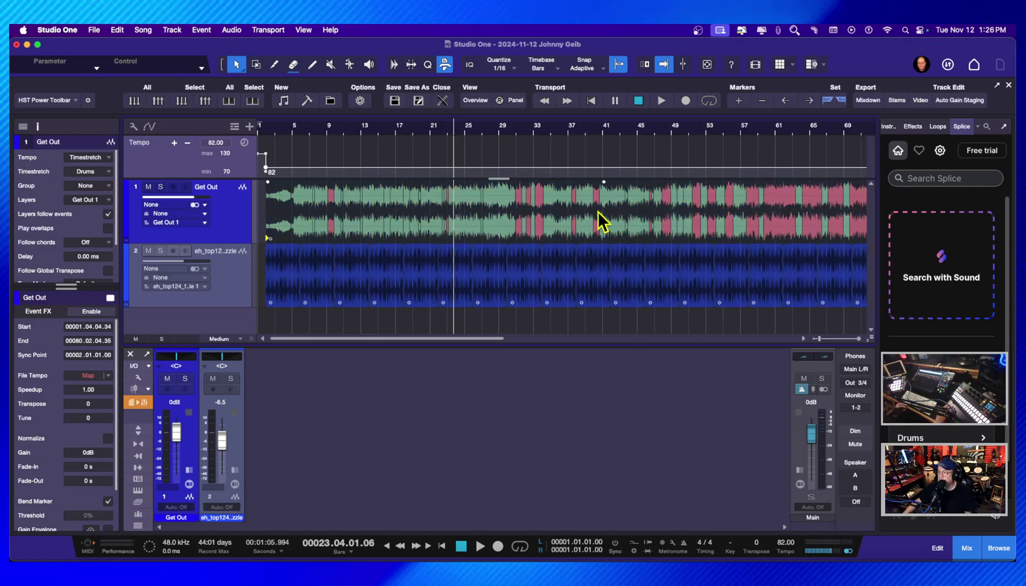
pyautogui.press('space')
pyautogui.press('space')
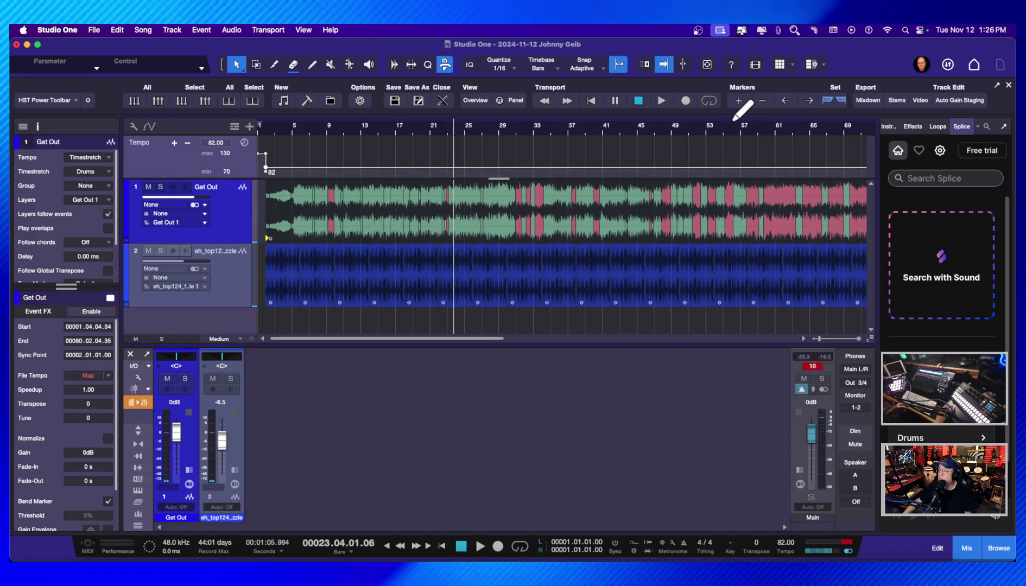
# Step: Zoom out horizontally and scroll to show the whole Get Out event through bar 89
pyautogui.moveTo(737, 140); pyautogui.dragTo(584, 239)
pyautogui.hscroll(2, 646, 228)
pyautogui.hscroll(-2, 646, 228)
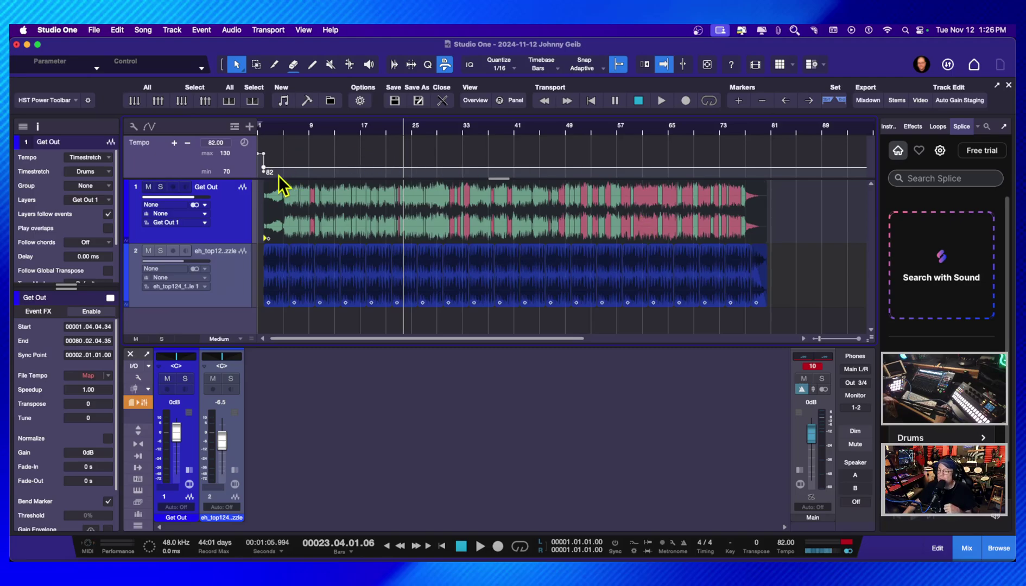
pyautogui.hscroll(1, 837, 174)
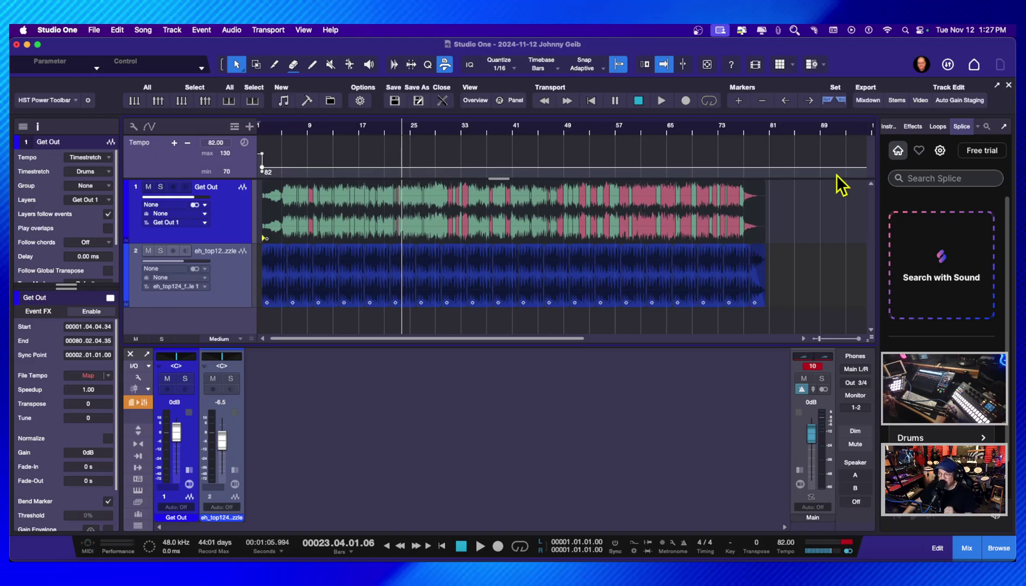
pyautogui.hscroll(-1, 837, 175)
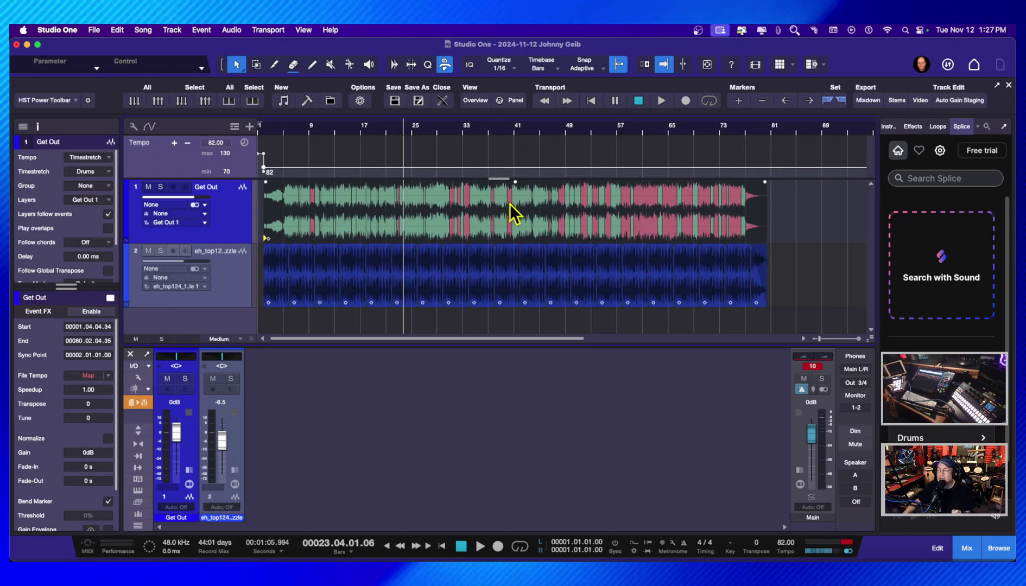
pyautogui.hscroll(1, 679, 224)
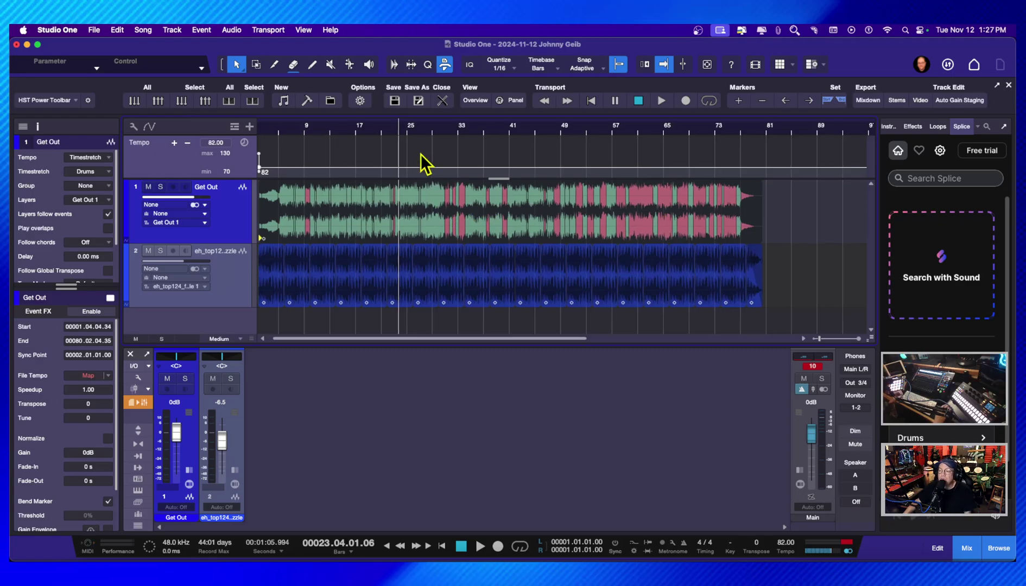
pyautogui.hscroll(-1, 371, 170)
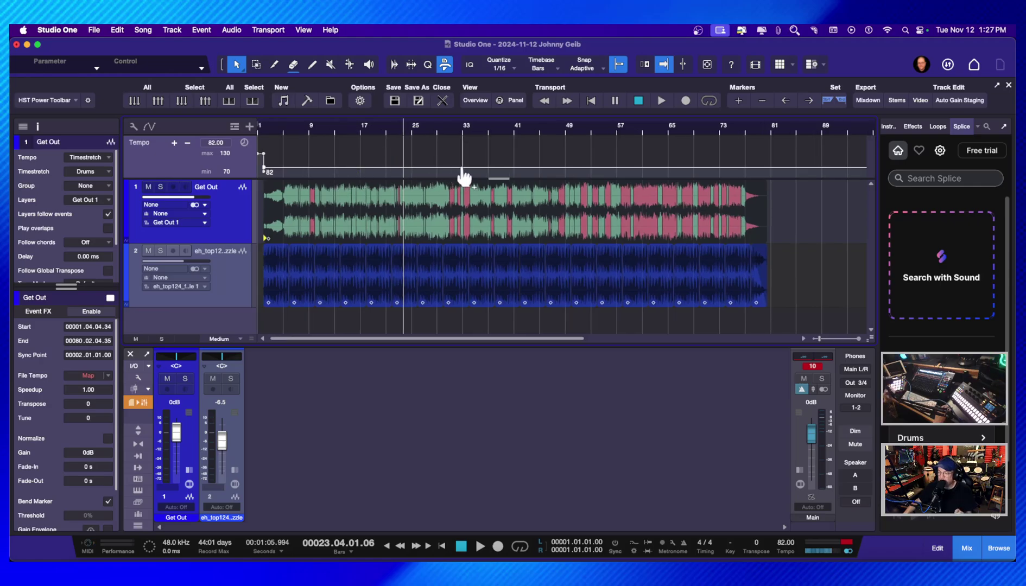
pyautogui.hscroll(1, 463, 175)
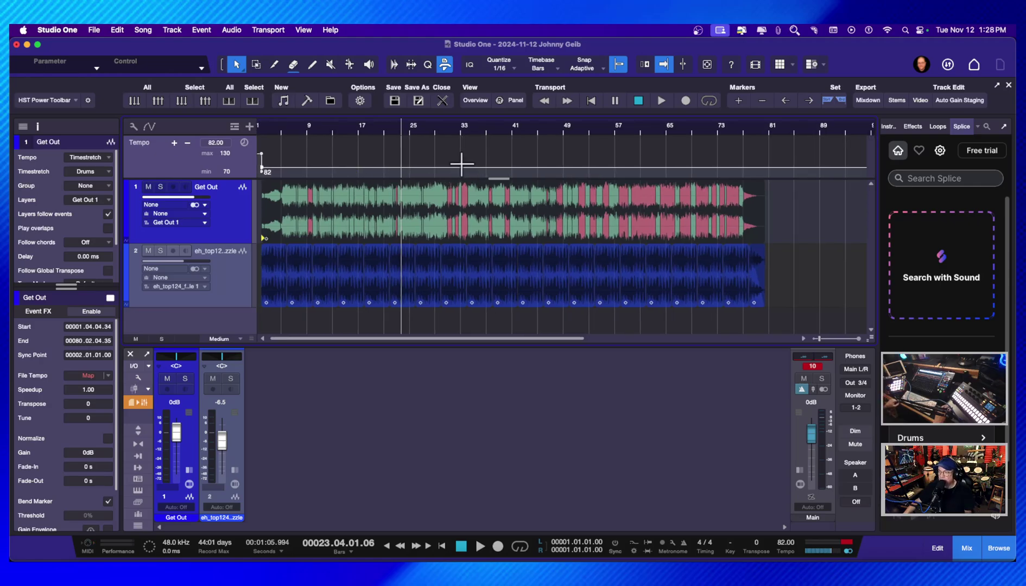
# Step: Raise a new tempo point at bar 33 to 90.8 BPM, play from bar 40, set track 2 to -12.1 dB
pyautogui.moveTo(466, 177); pyautogui.dragTo(461, 163)
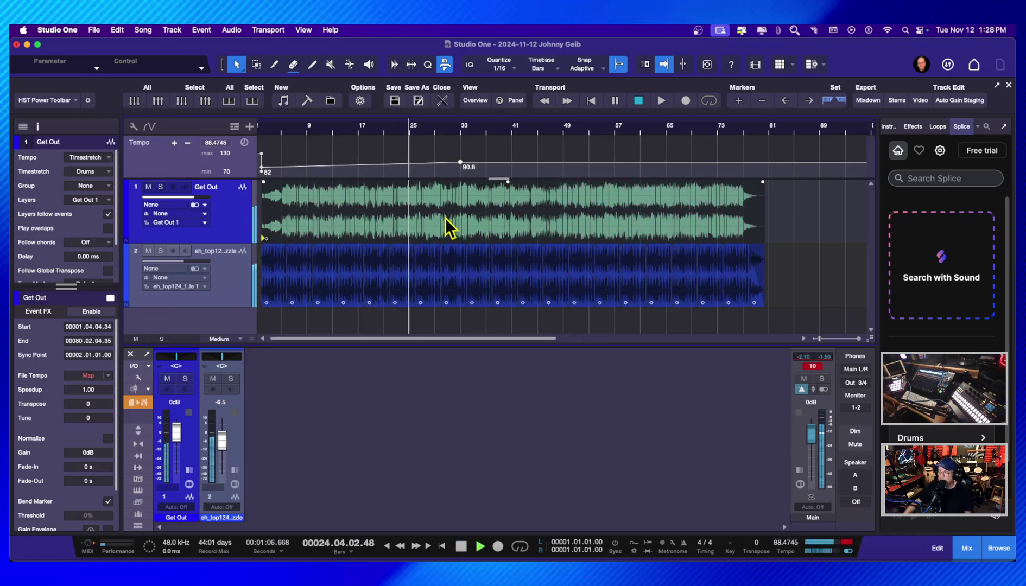
pyautogui.click(504, 132)
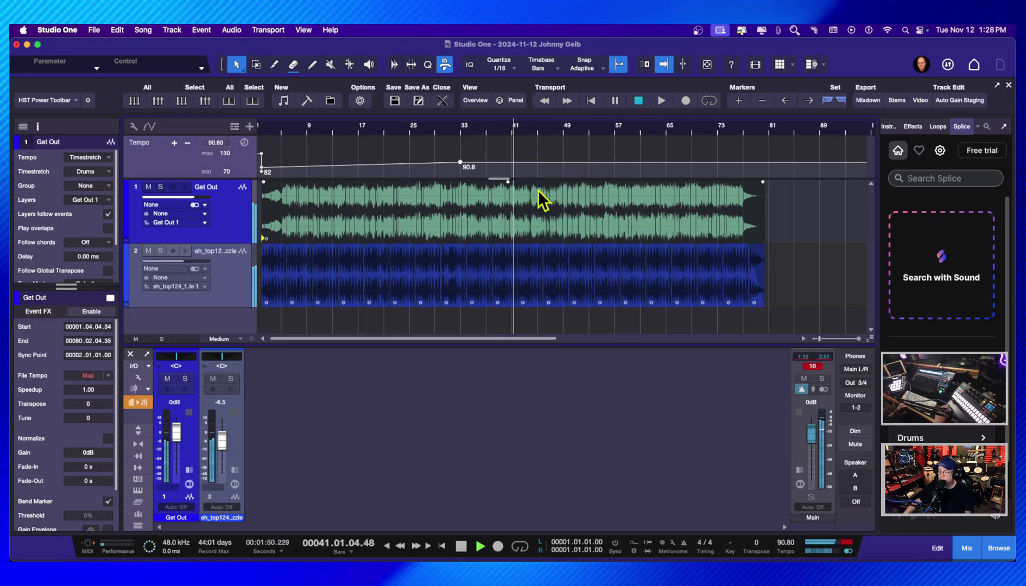
pyautogui.moveTo(222, 441); pyautogui.dragTo(224, 455)
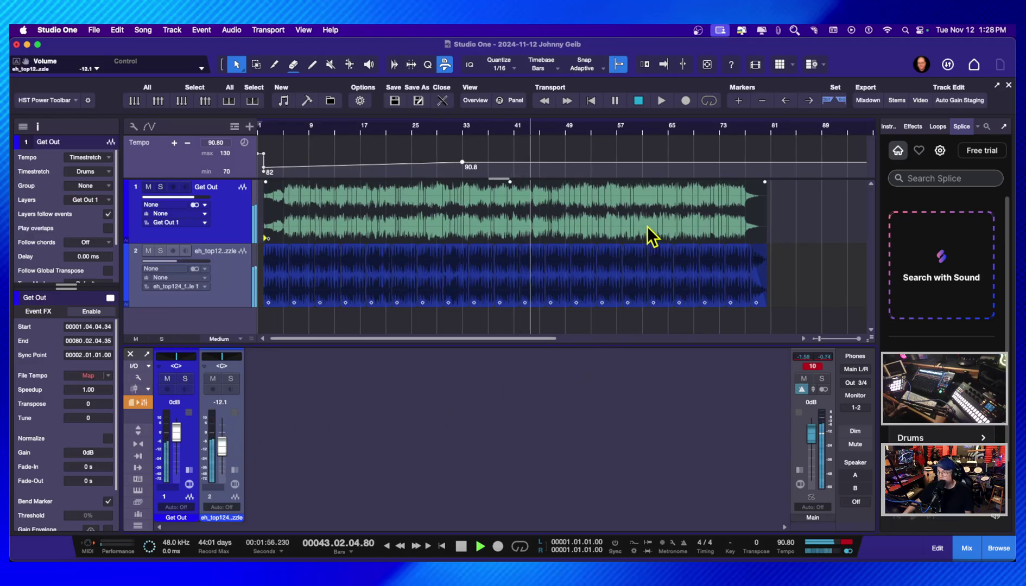
pyautogui.press('space')
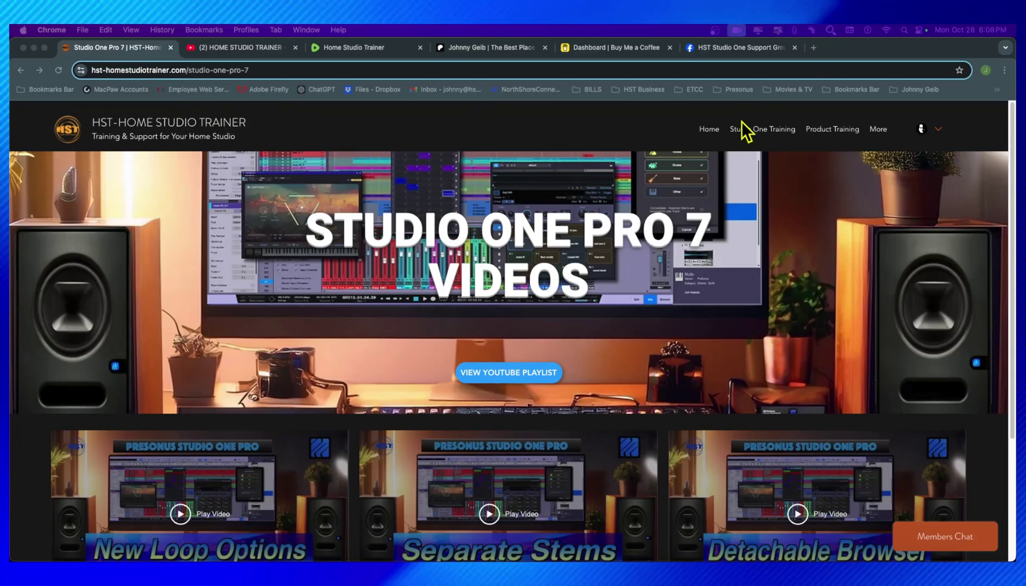
# Step: Browse the HST Studio One Pro 7 videos page in Chrome
pyautogui.moveTo(765, 136)
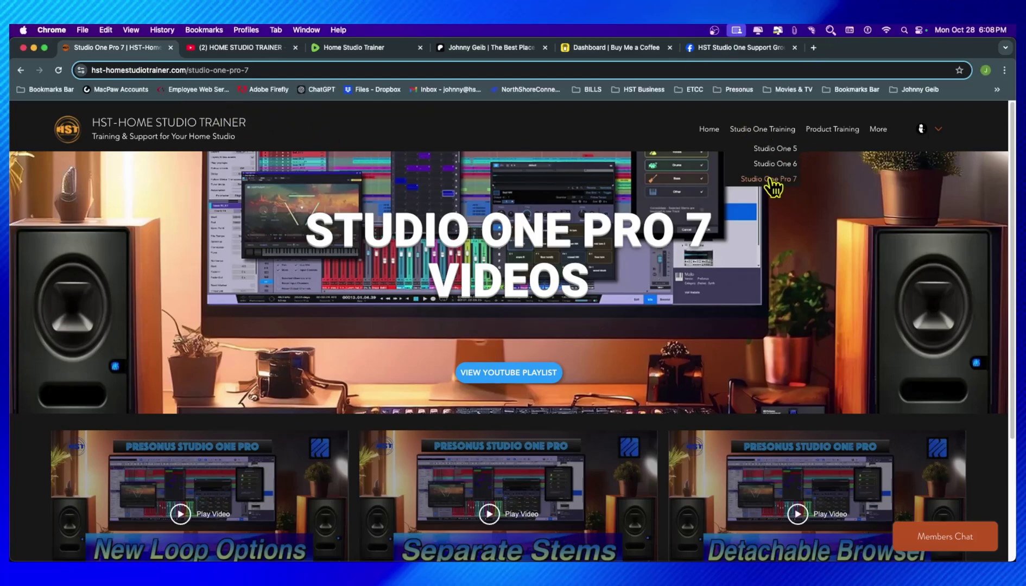
pyautogui.scroll(-2, 680, 504)
pyautogui.scroll(2, 683, 502)
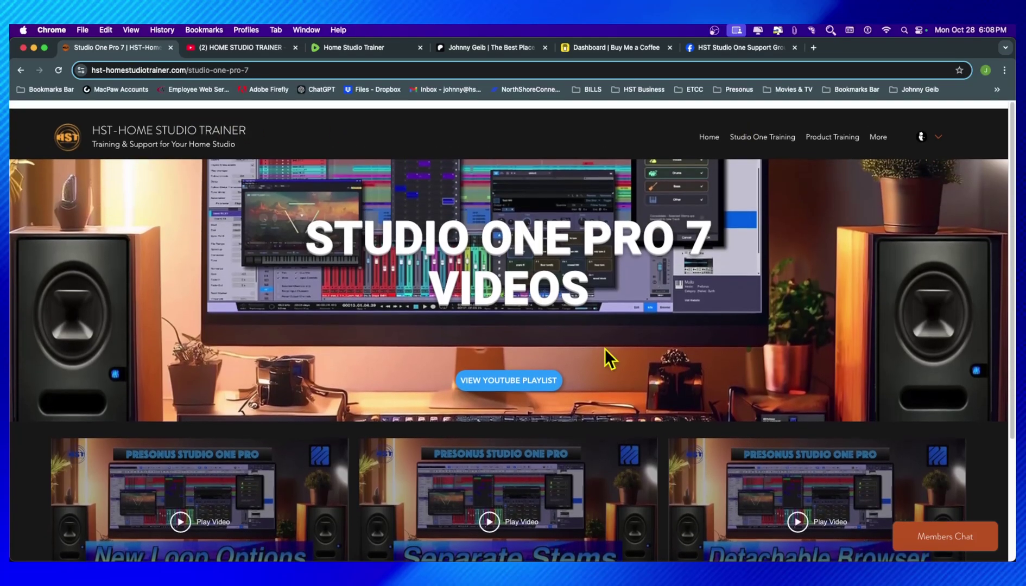
# Step: Browse the HOME STUDIO TRAINER YouTube channel videos, then switch to the Rumble channel
pyautogui.click(228, 49)
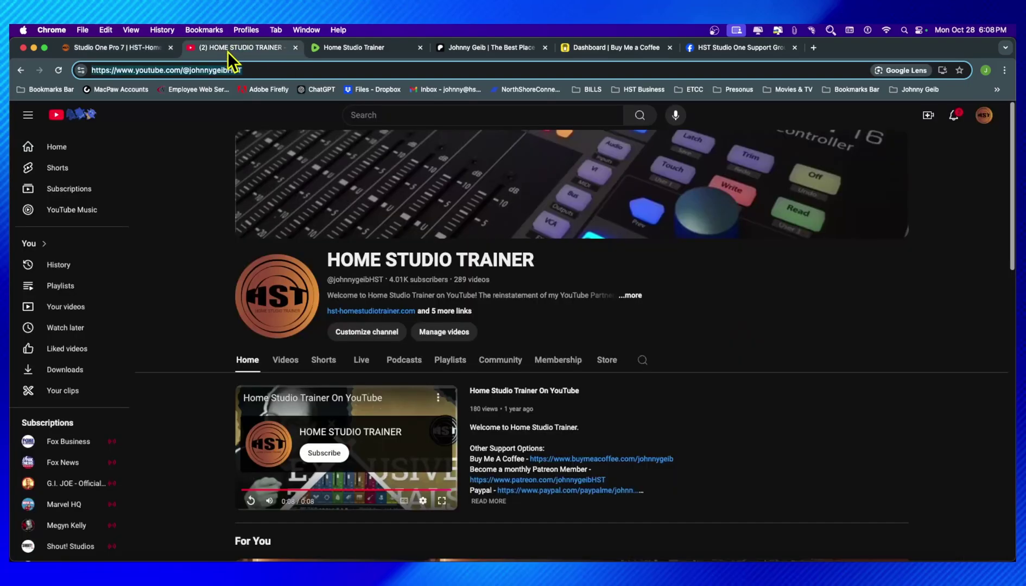
pyautogui.scroll(-5, 705, 412)
pyautogui.scroll(-2, 706, 426)
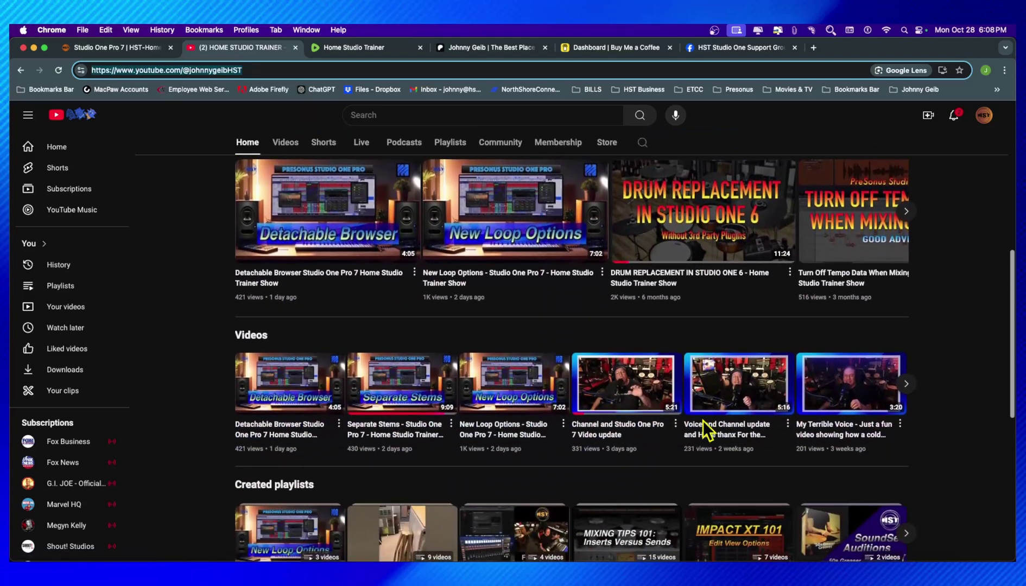
pyautogui.scroll(6, 706, 424)
pyautogui.click(346, 47)
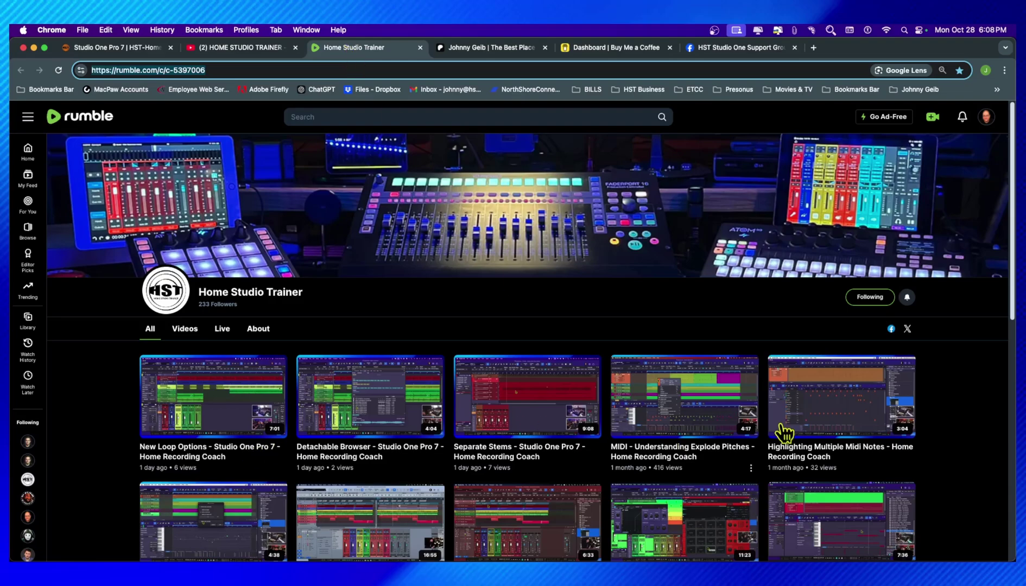
# Step: Scroll through the Rumble channel videos, then switch to the Patreon creator page
pyautogui.scroll(-5, 651, 437)
pyautogui.scroll(-2, 651, 430)
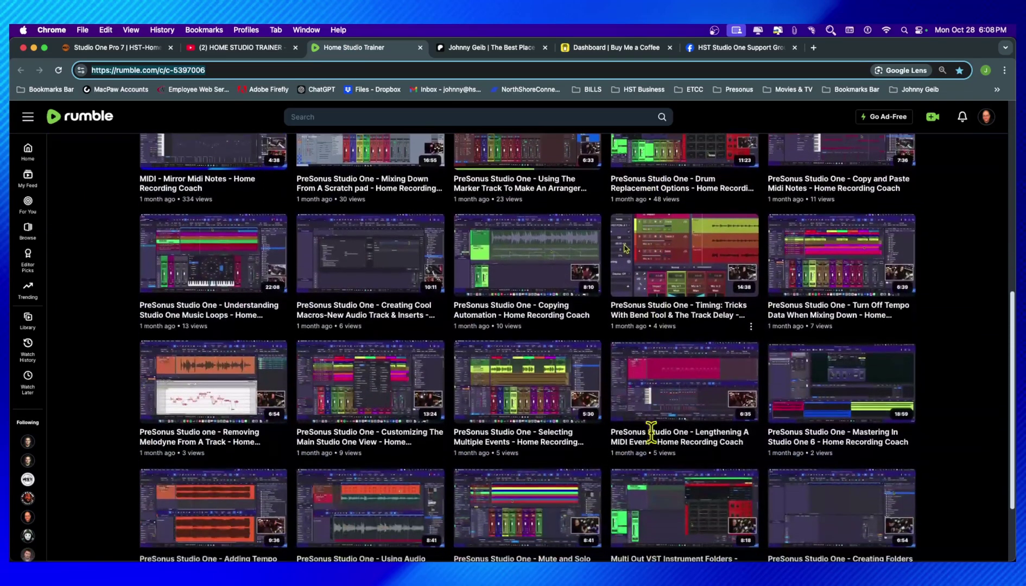
pyautogui.scroll(8, 651, 429)
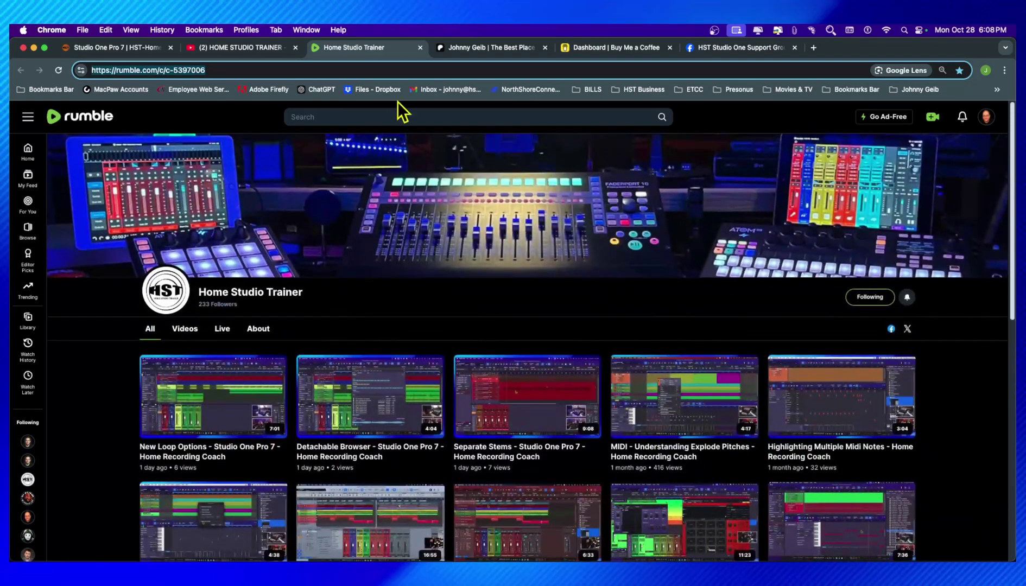
pyautogui.click(481, 48)
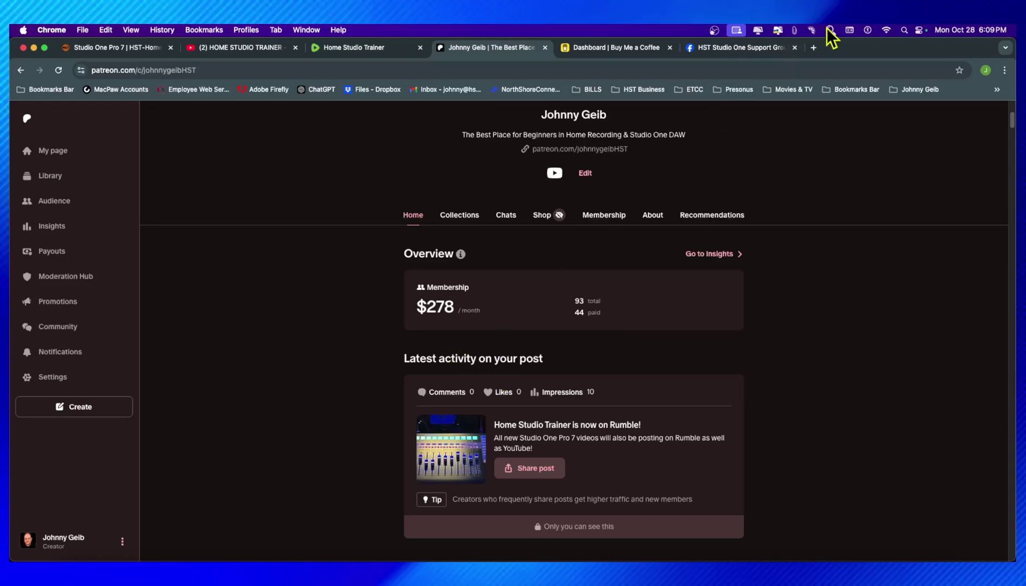
# Step: Switch to the 'Dashboard | Buy Me a Coffee' browser tab
pyautogui.click(608, 50)
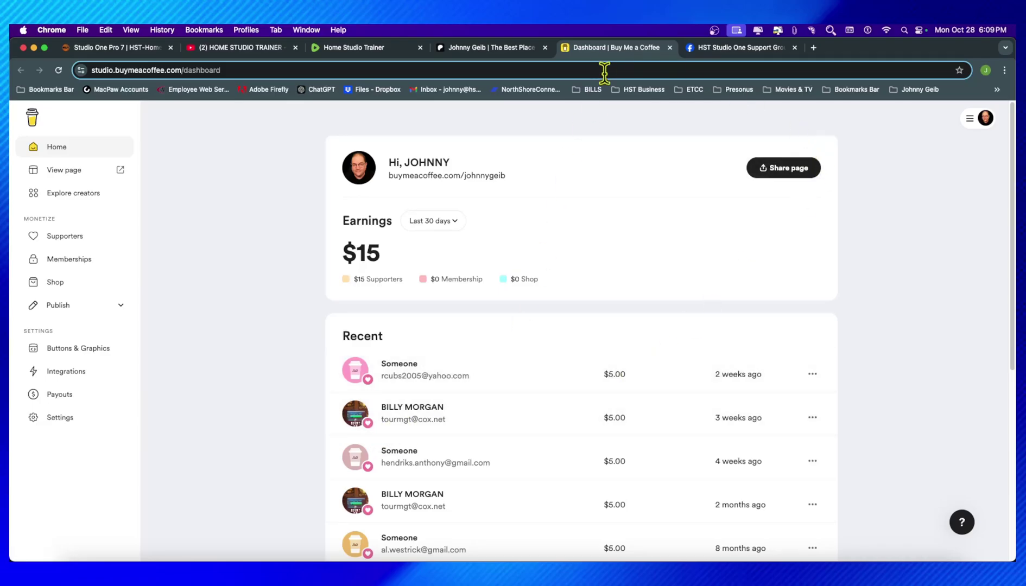
# Step: Switch to the HST Studio One Support Group Facebook tab
pyautogui.click(723, 47)
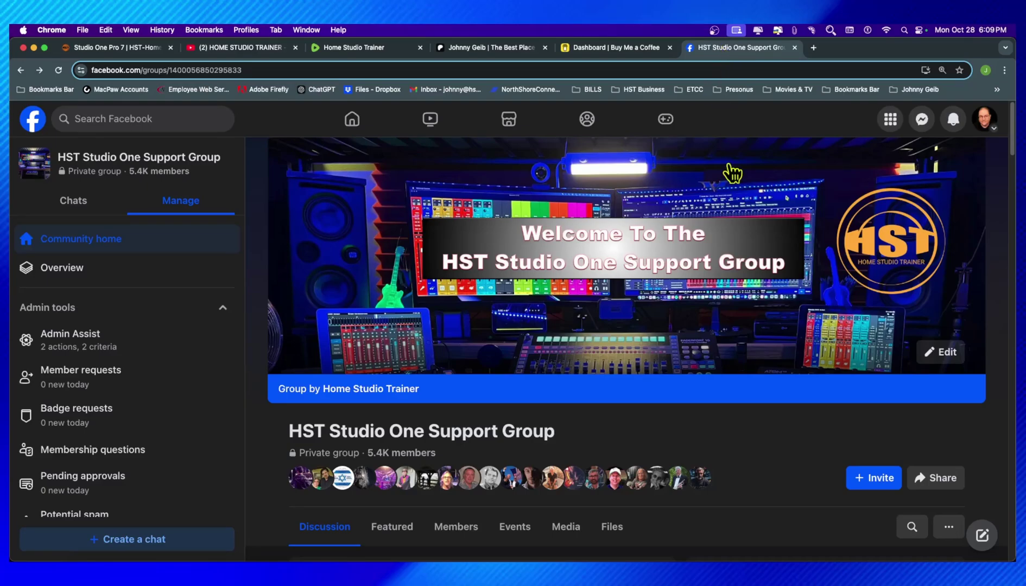
pyautogui.scroll(-7, 769, 282)
pyautogui.scroll(-5, 768, 278)
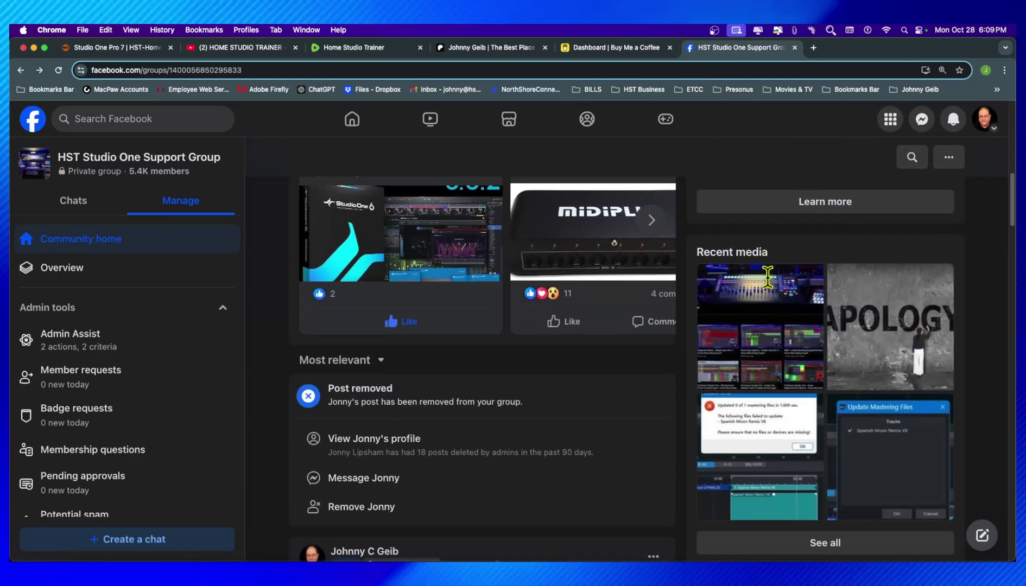
pyautogui.scroll(12, 771, 287)
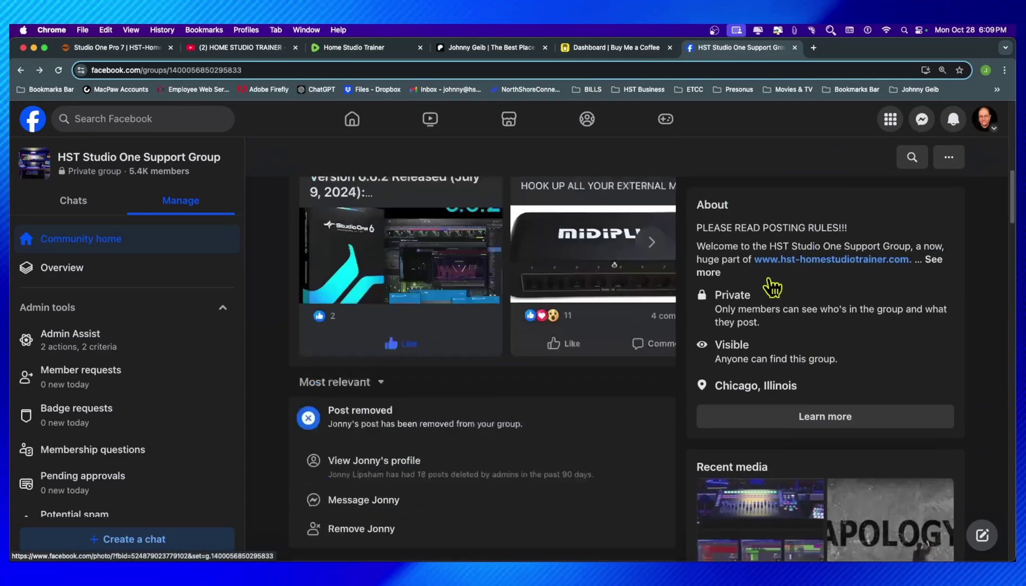